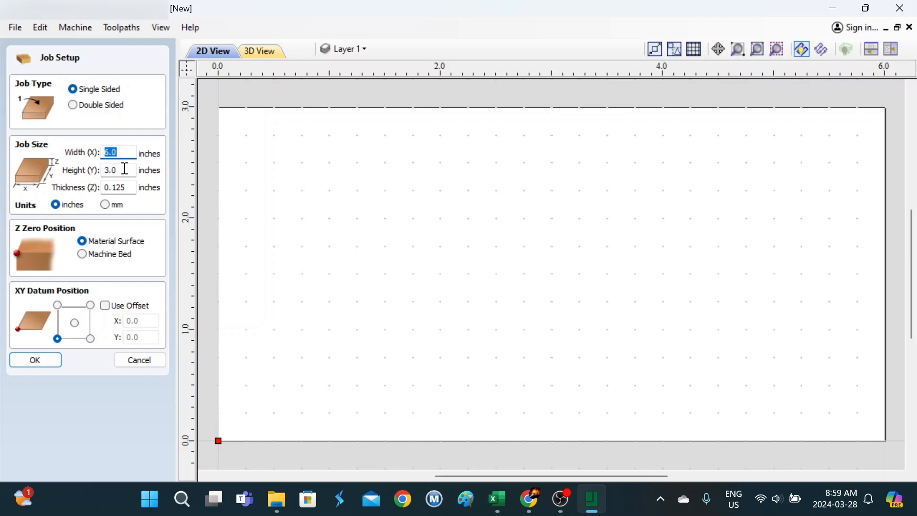
# - Set up a single-sided job 6.0 inches wide, 3.0 inches high and 0.125 inches thick, with the datum at the lower-left corner
pyautogui.click(114, 171)
pyautogui.click(134, 187)
pyautogui.doubleClick(115, 188)
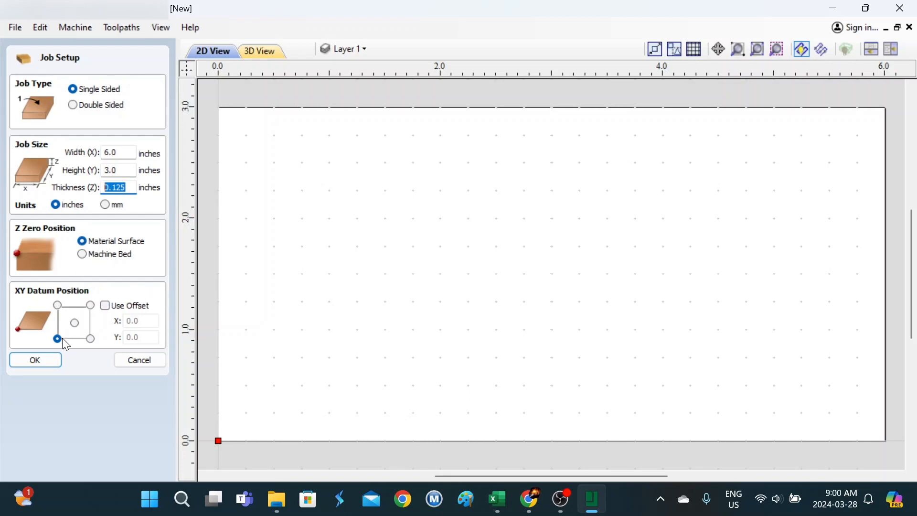
pyautogui.click(45, 362)
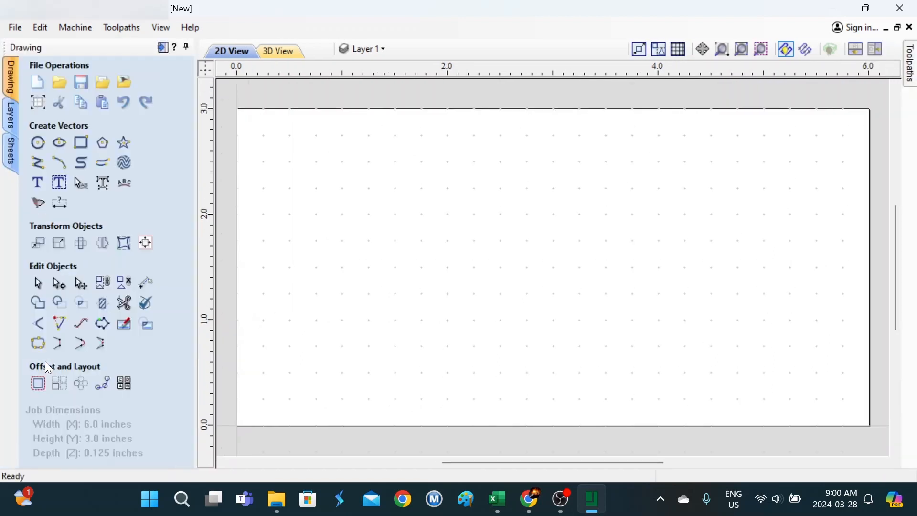
# - Import the white bunny silhouette PNG image from the Easter Bunny project folder
pyautogui.click(133, 89)
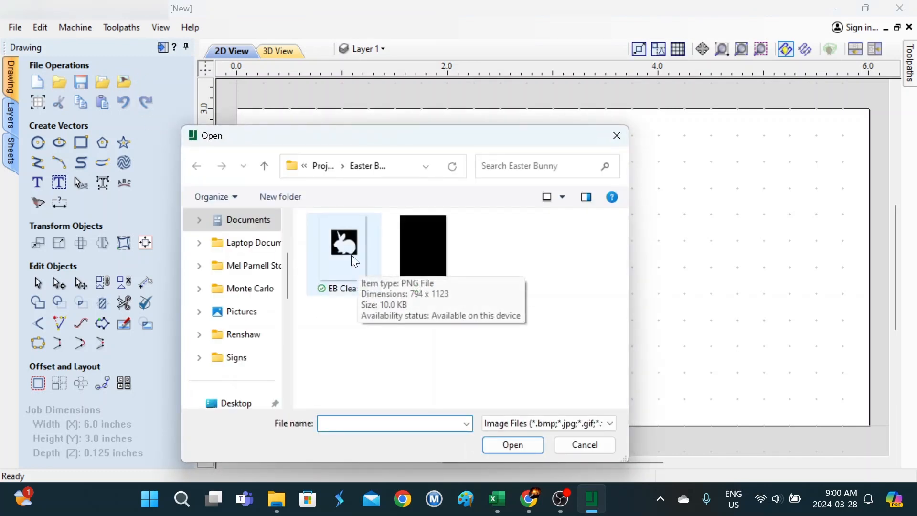
pyautogui.click(351, 254)
pyautogui.click(497, 445)
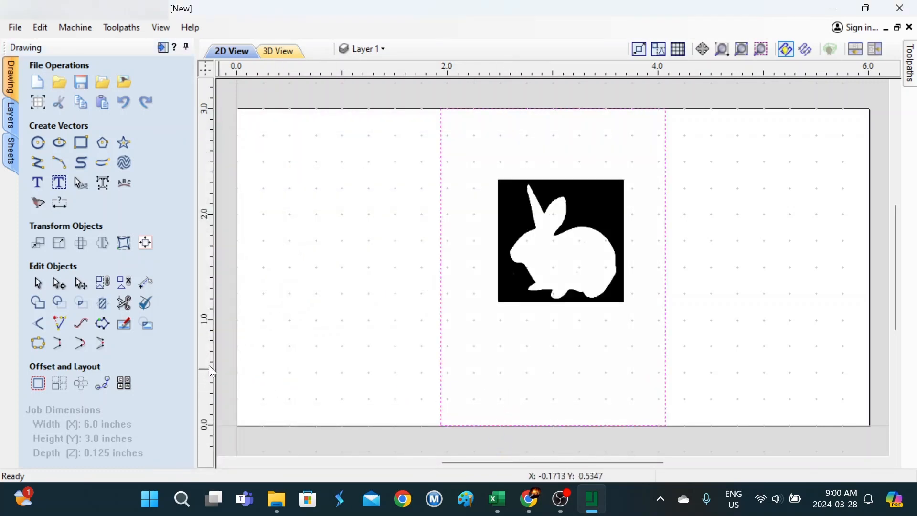
# - Trace the bunny bitmap in black and white at threshold 0.50 into ungrouped vectors and apply the result
pyautogui.click(38, 204)
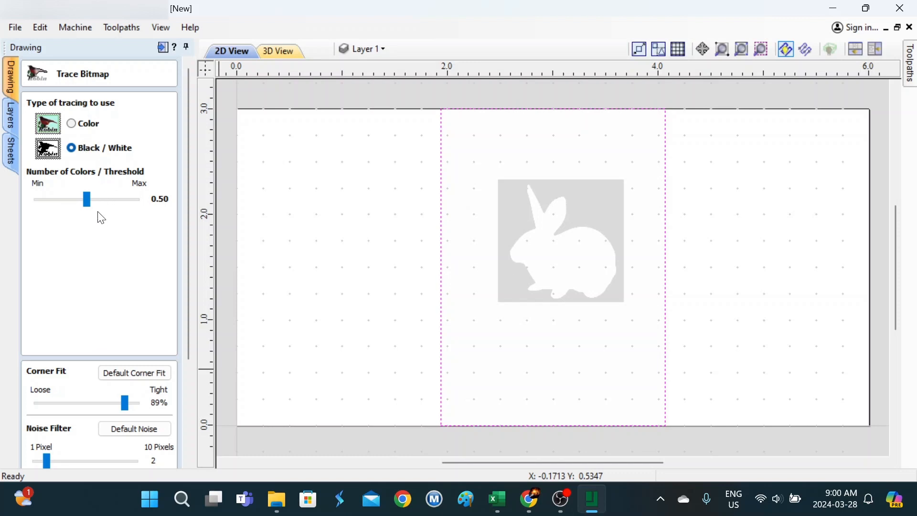
pyautogui.scroll(-2, 133, 252)
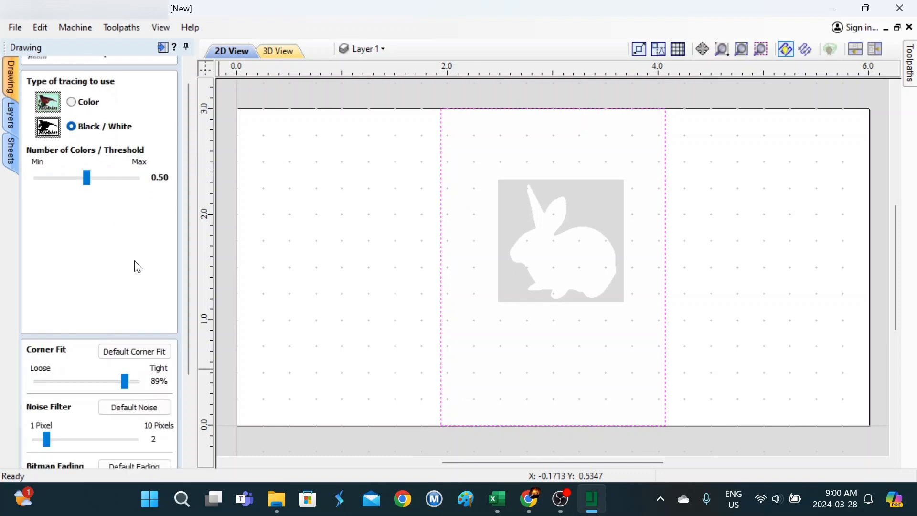
pyautogui.moveTo(189, 349); pyautogui.dragTo(193, 451)
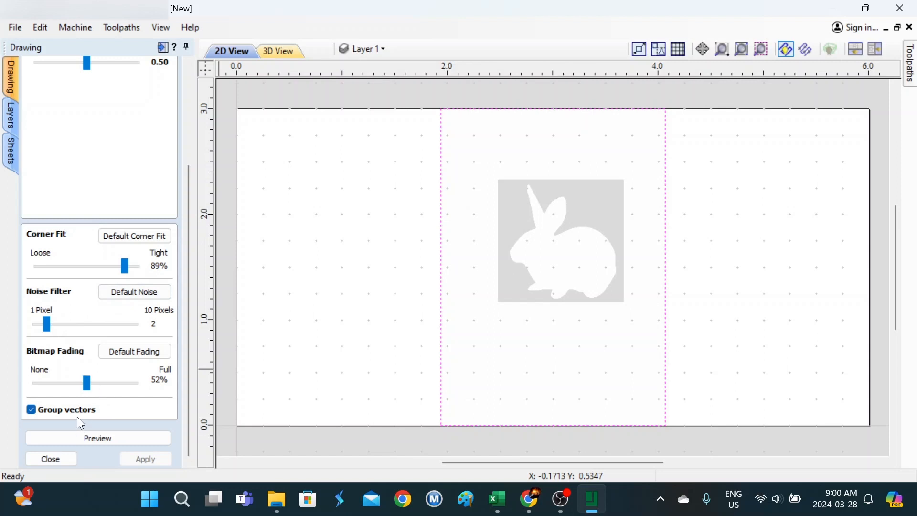
pyautogui.click(32, 410)
pyautogui.click(109, 438)
pyautogui.click(132, 464)
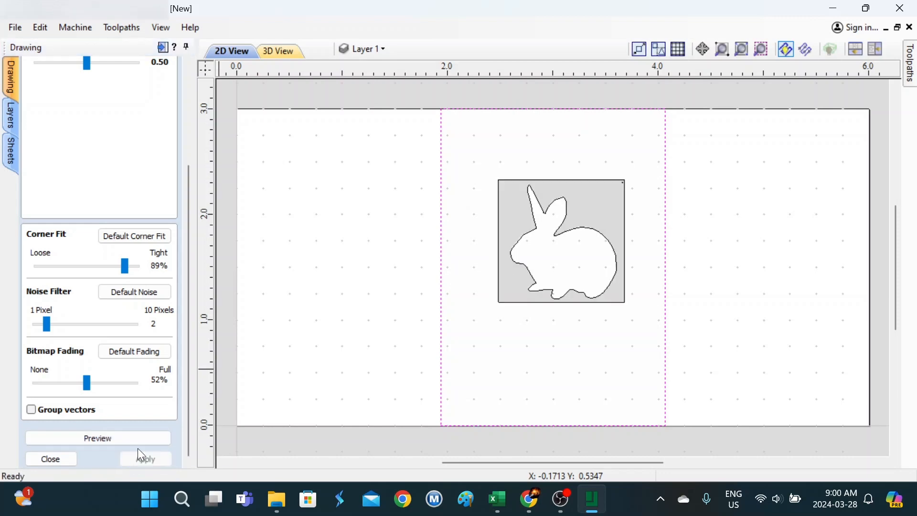
pyautogui.click(61, 461)
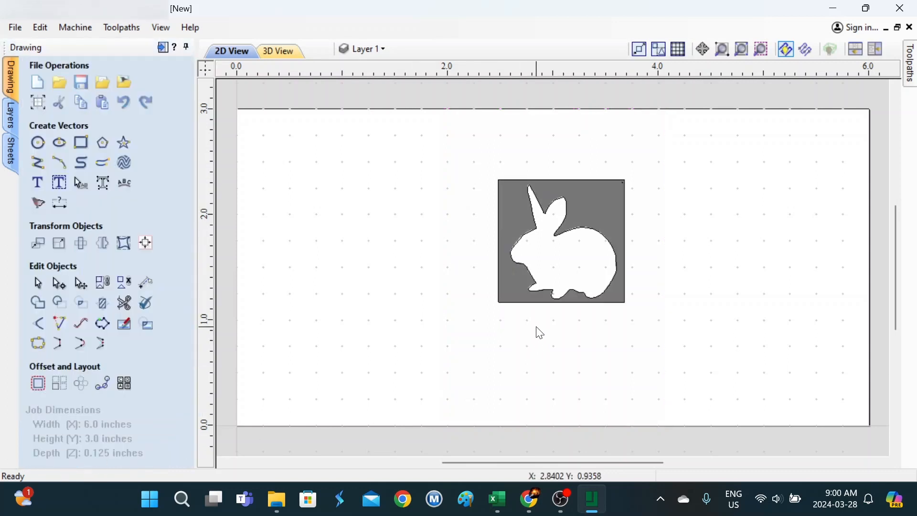
# - Hide the Bitmap Layer so that only the traced vectors are displayed
pyautogui.click(602, 228)
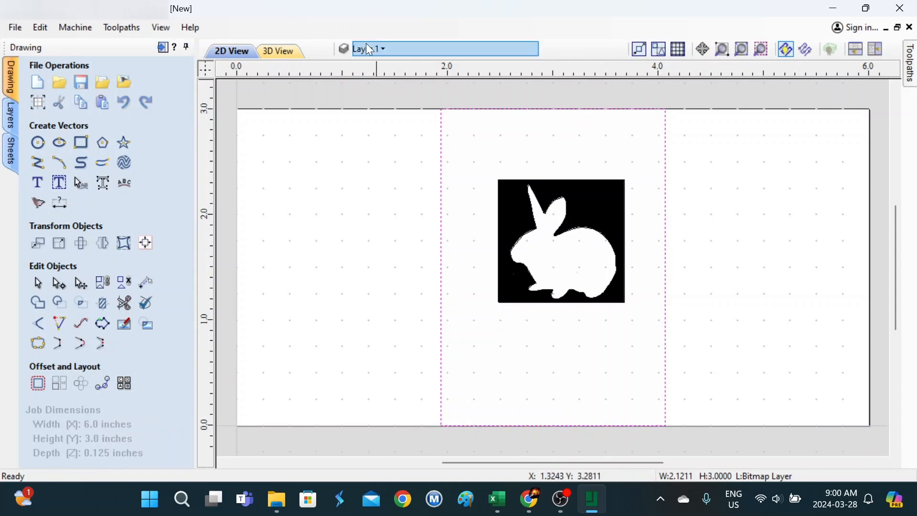
pyautogui.click(383, 50)
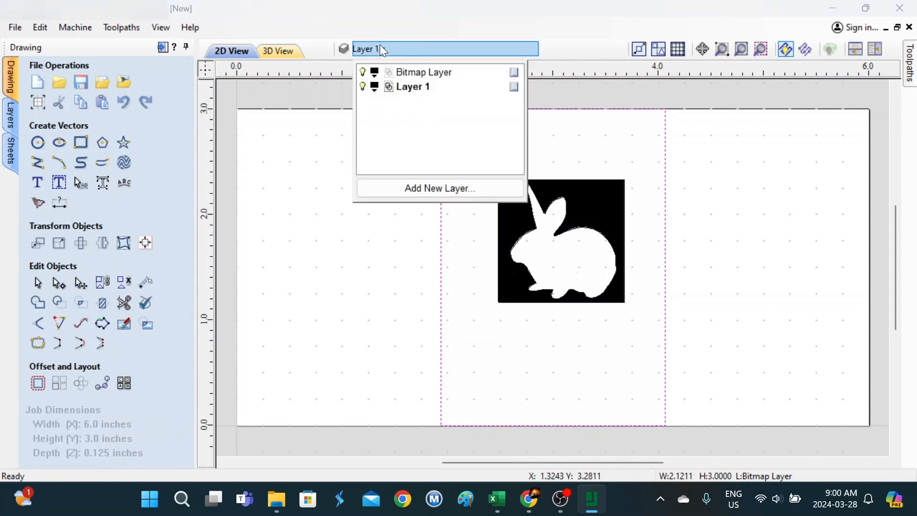
pyautogui.click(365, 73)
pyautogui.click(424, 269)
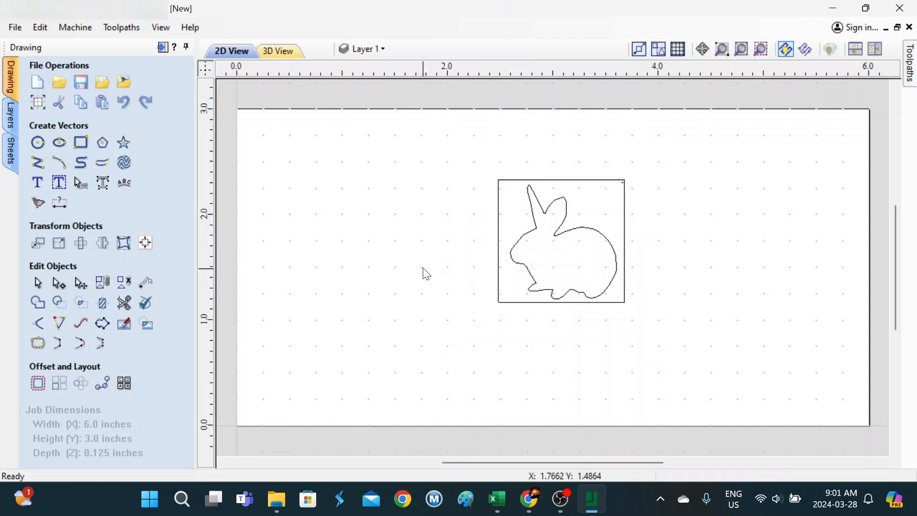
# - Delete the traced square border around the bunny and the tiny stray vector at its upper-right corner
pyautogui.click(627, 217)
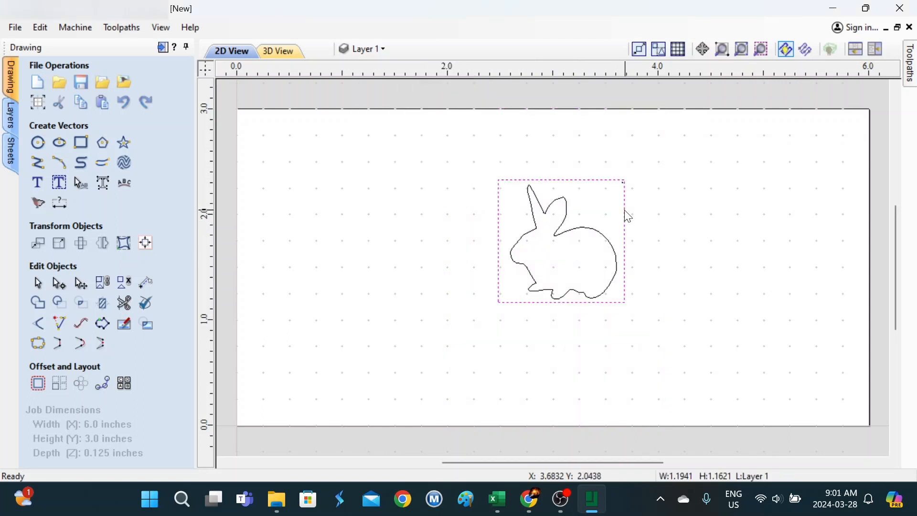
pyautogui.click(626, 213)
pyautogui.moveTo(616, 172); pyautogui.dragTo(631, 196)
pyautogui.press('Delete')
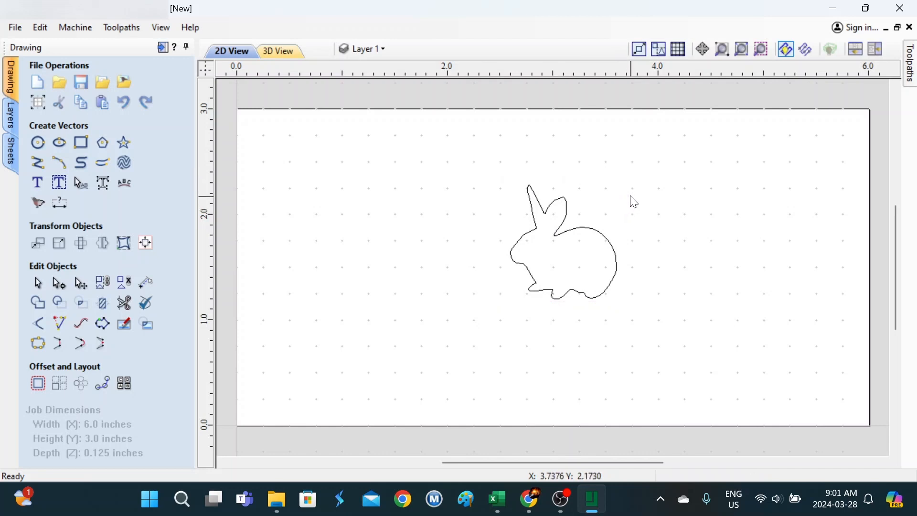
# - Move the bunny outline to the left half of the material and enlarge it to about 2.68 by 2.88 inches
pyautogui.click(567, 222)
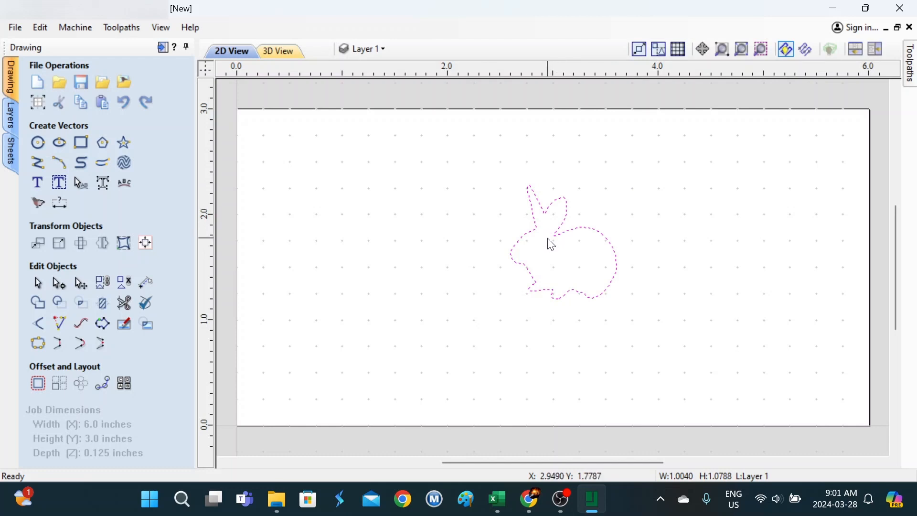
pyautogui.click(571, 225)
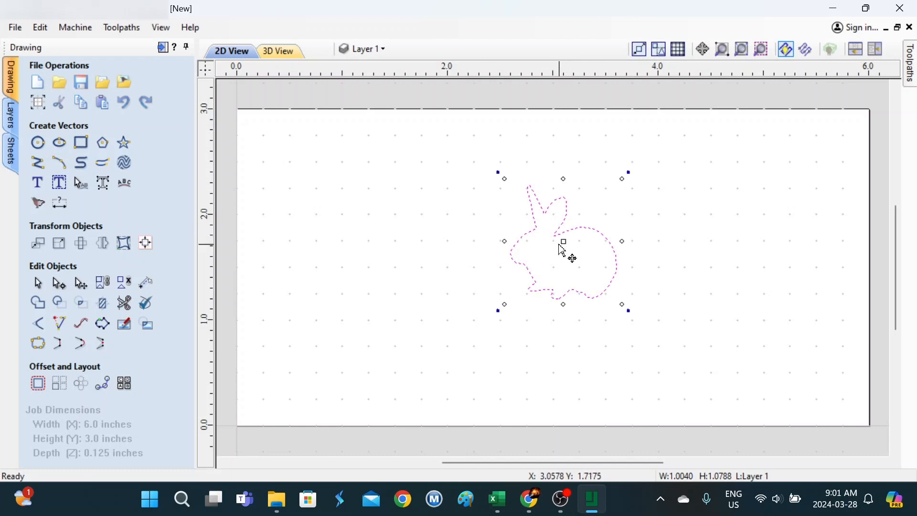
pyautogui.moveTo(563, 238); pyautogui.dragTo(343, 254)
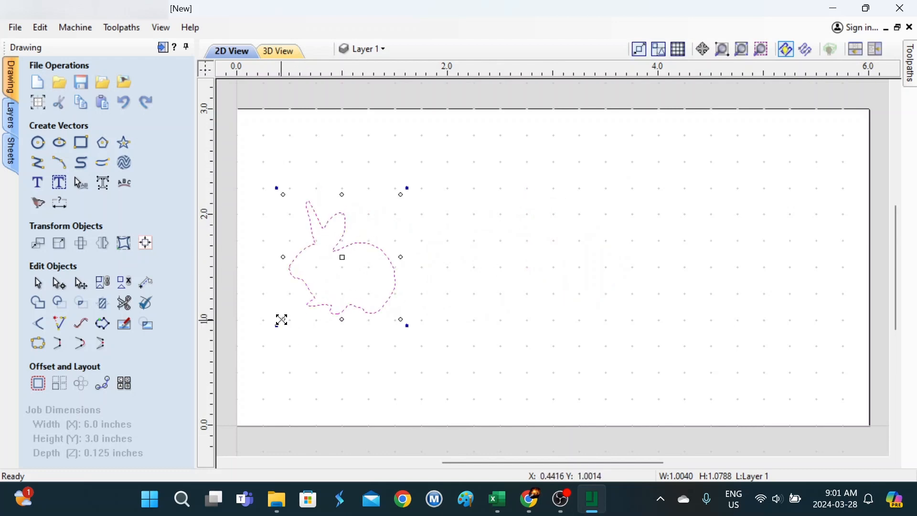
pyautogui.moveTo(281, 319); pyautogui.dragTo(241, 364)
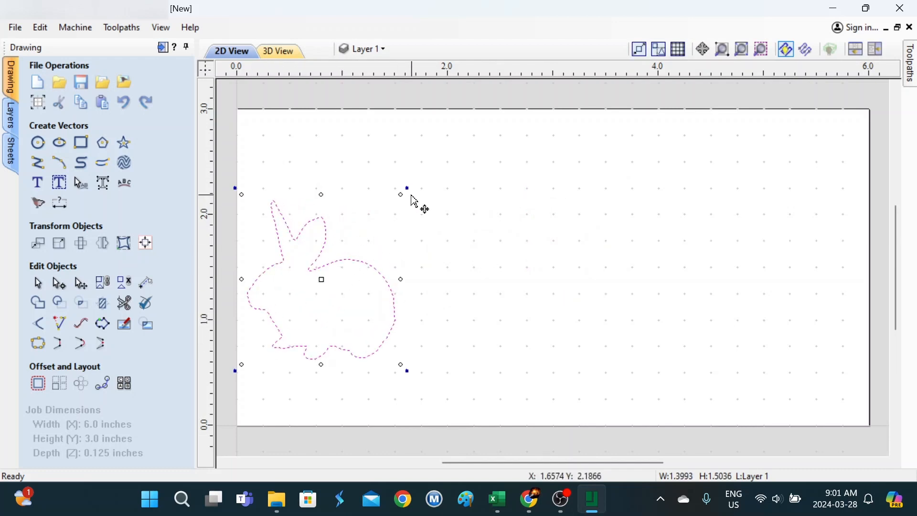
pyautogui.moveTo(401, 191); pyautogui.dragTo(576, 116)
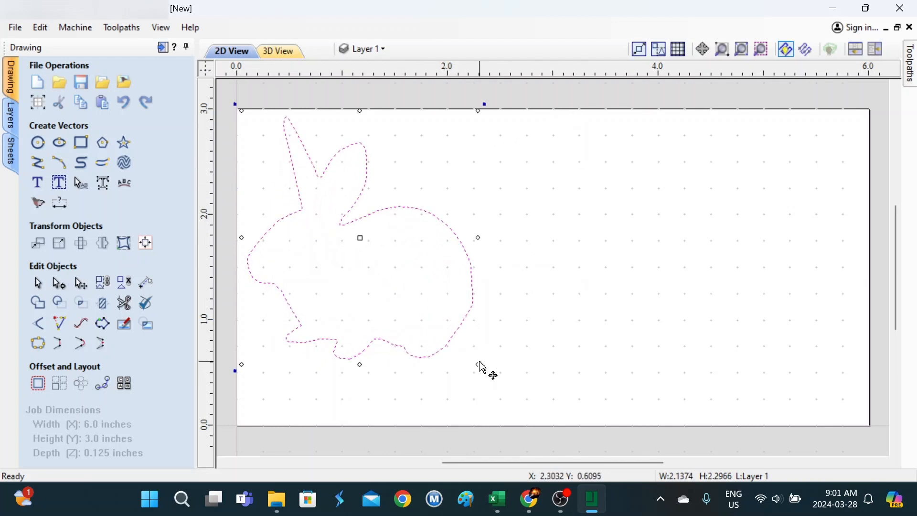
pyautogui.moveTo(478, 364); pyautogui.dragTo(533, 433)
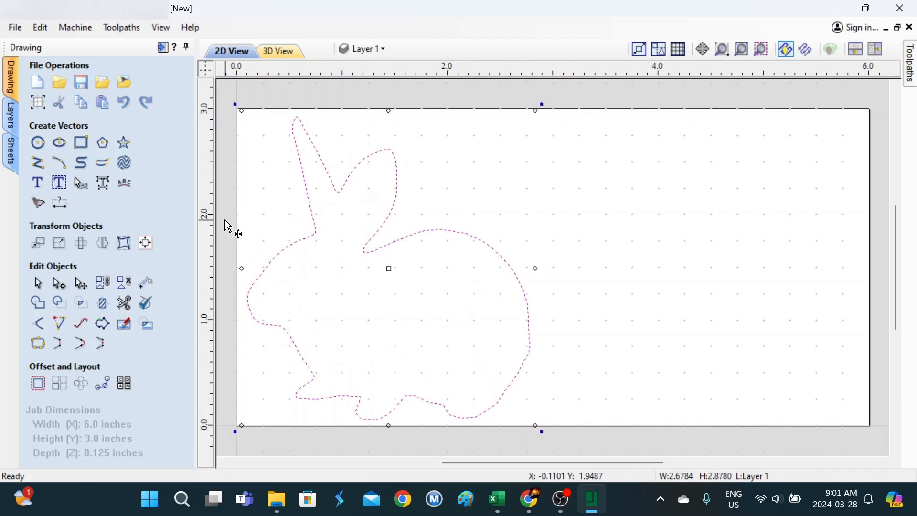
pyautogui.click(724, 236)
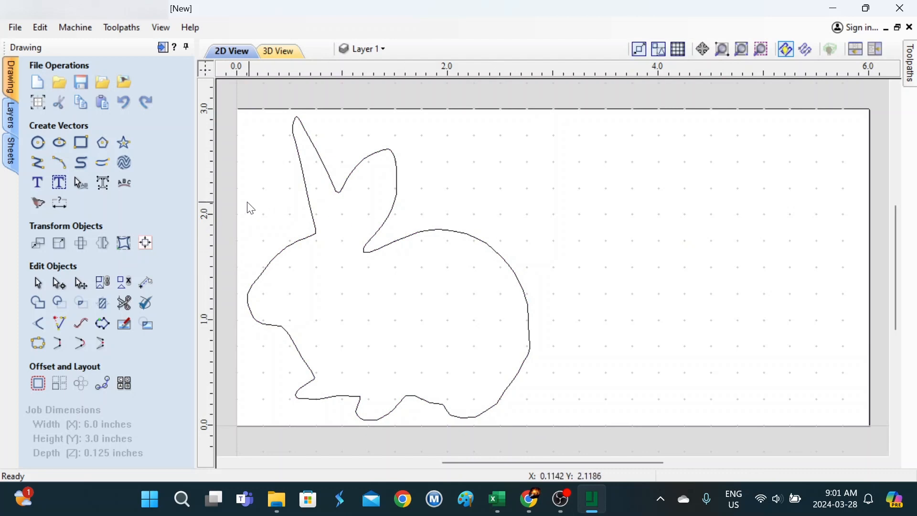
# - Add a vertical guide at X 3.0 inches and place a copy of the bunny outline in the right half of the material
pyautogui.moveTo(217, 220); pyautogui.dragTo(547, 237)
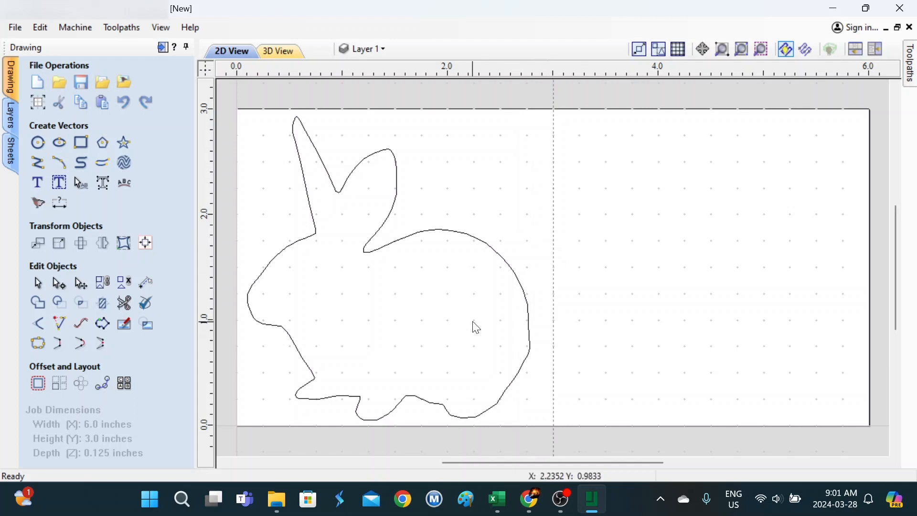
pyautogui.click(405, 238)
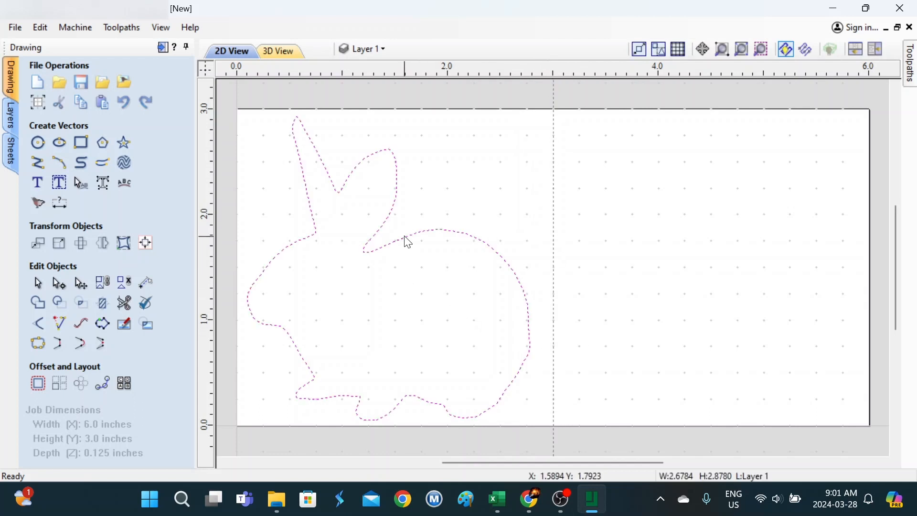
pyautogui.click(407, 242)
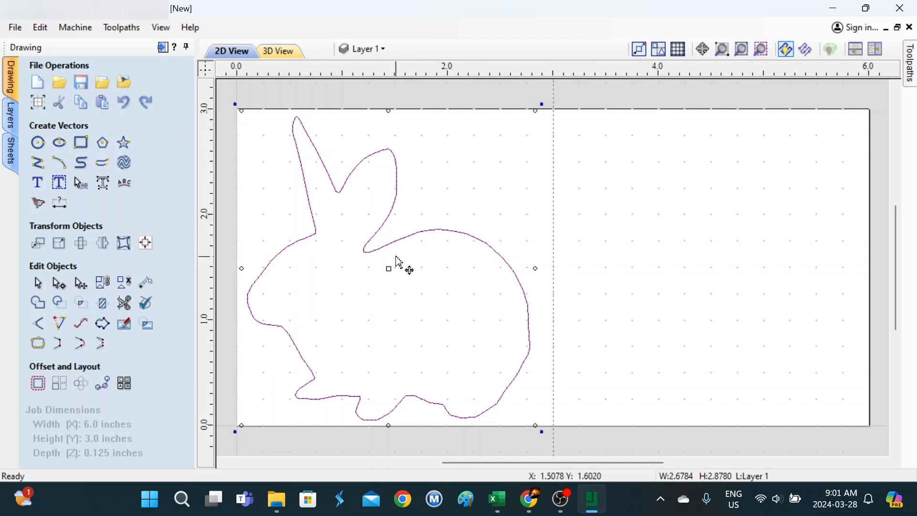
pyautogui.moveTo(392, 266); pyautogui.dragTo(715, 274)
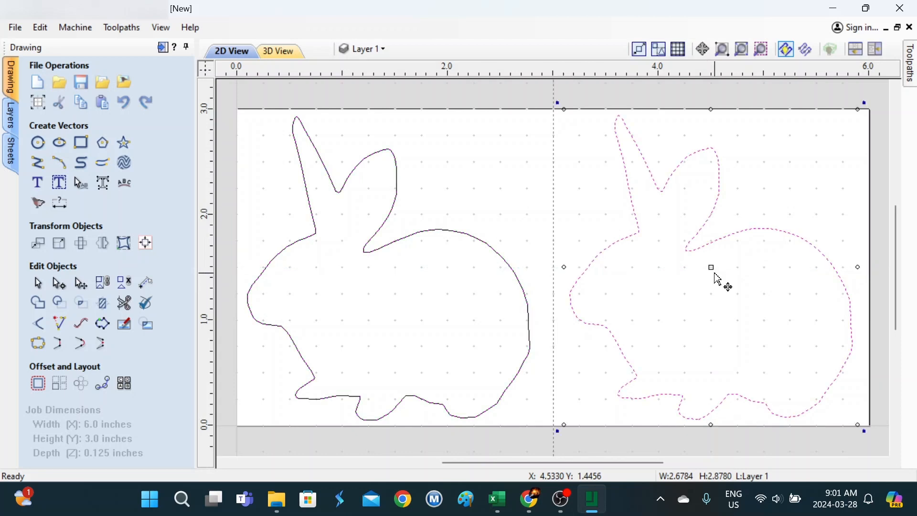
# - Select both bunny outlines and center them vertically on the material
pyautogui.keyDown('shift'); pyautogui.click(414, 241); pyautogui.keyUp('shift')
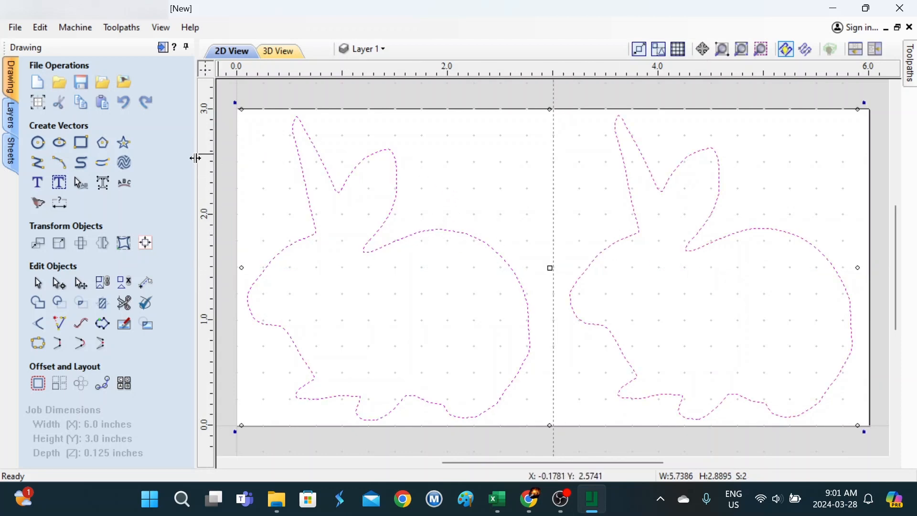
pyautogui.click(147, 243)
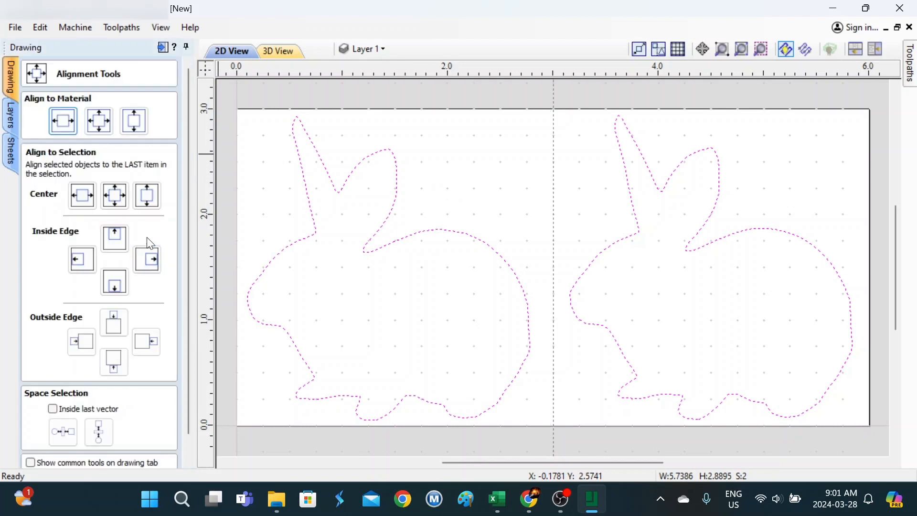
pyautogui.click(139, 122)
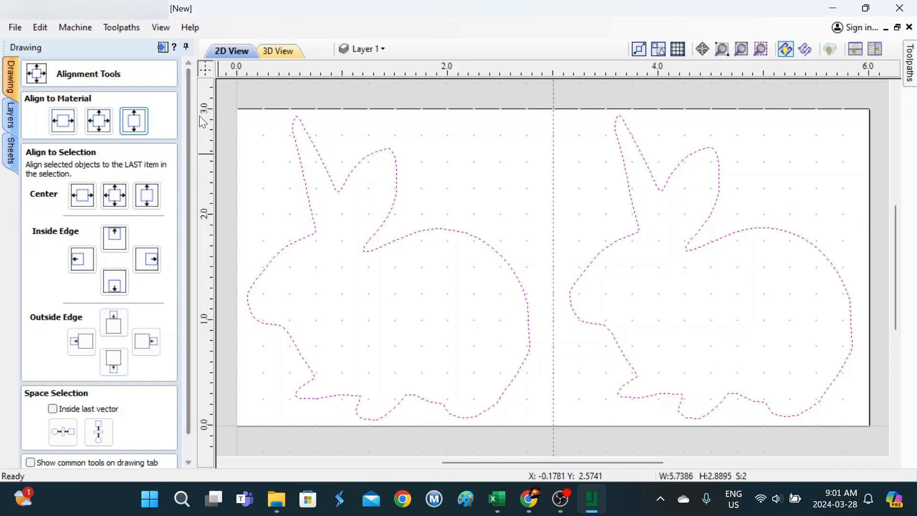
pyautogui.scroll(-2, 189, 398)
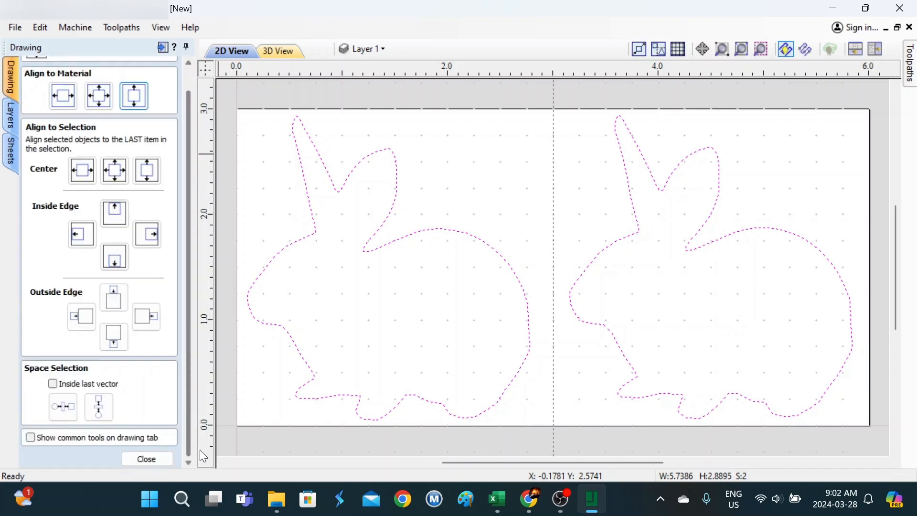
pyautogui.click(153, 459)
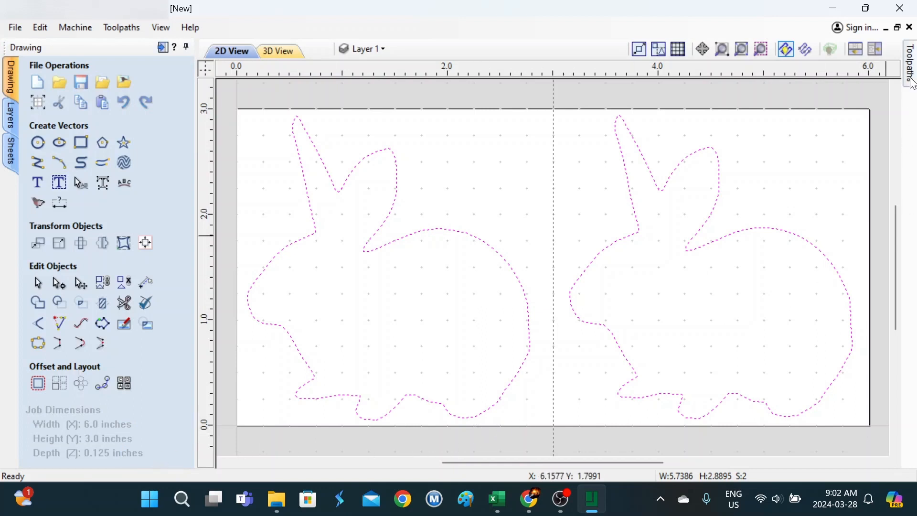
# - Start a profile toolpath for the two bunnies, set the cut depth to 0.176 inches and review the 1/8 inch end mill's settings
pyautogui.click(911, 85)
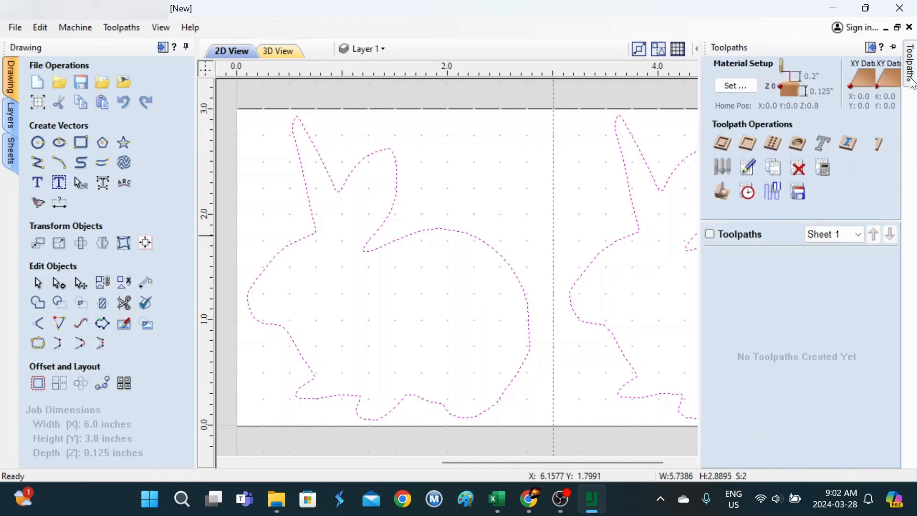
pyautogui.click(895, 47)
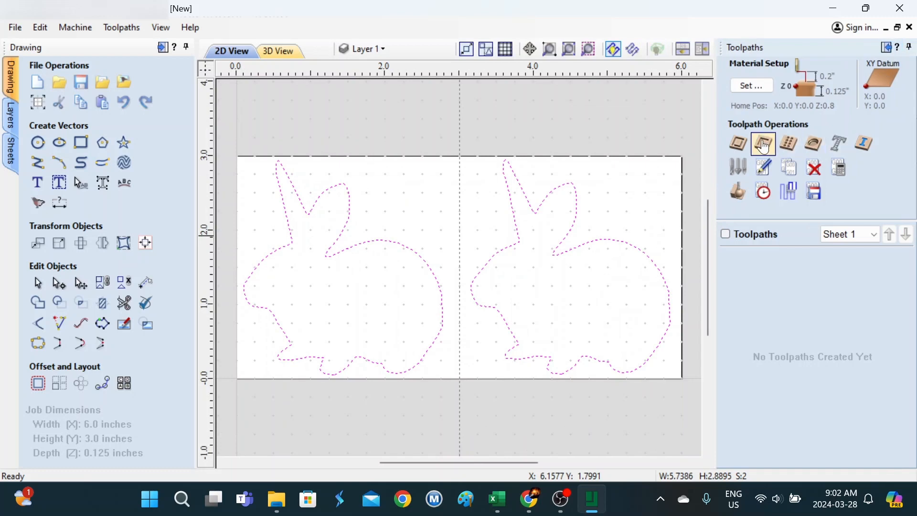
pyautogui.click(739, 146)
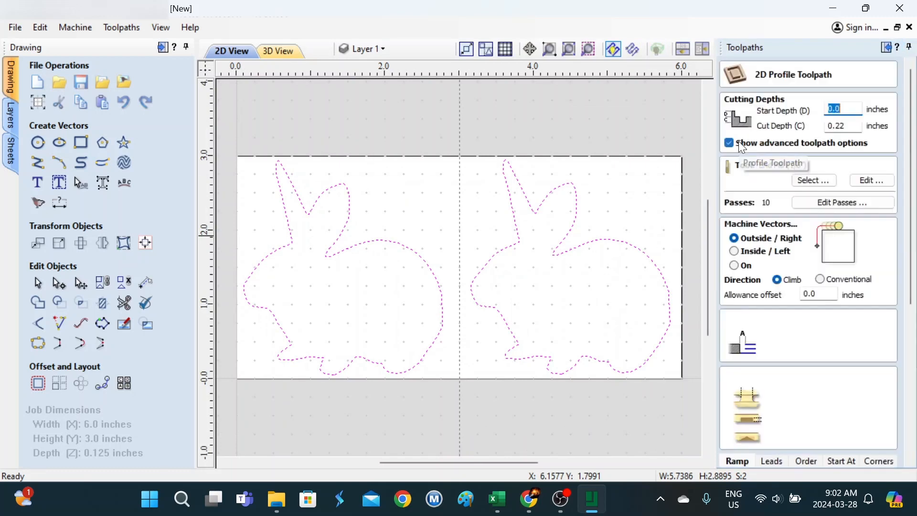
pyautogui.click(857, 128)
pyautogui.moveTo(858, 129); pyautogui.dragTo(840, 127)
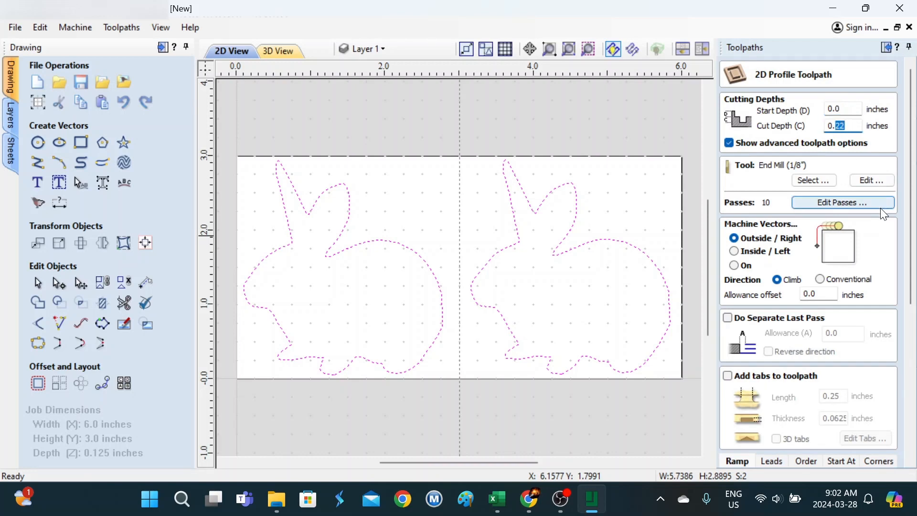
pyautogui.write('.176')
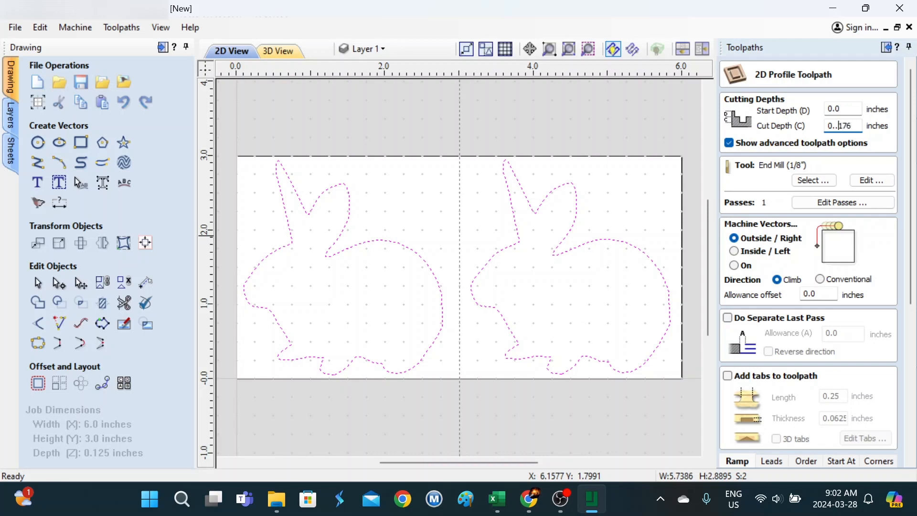
pyautogui.press('BackSpace')
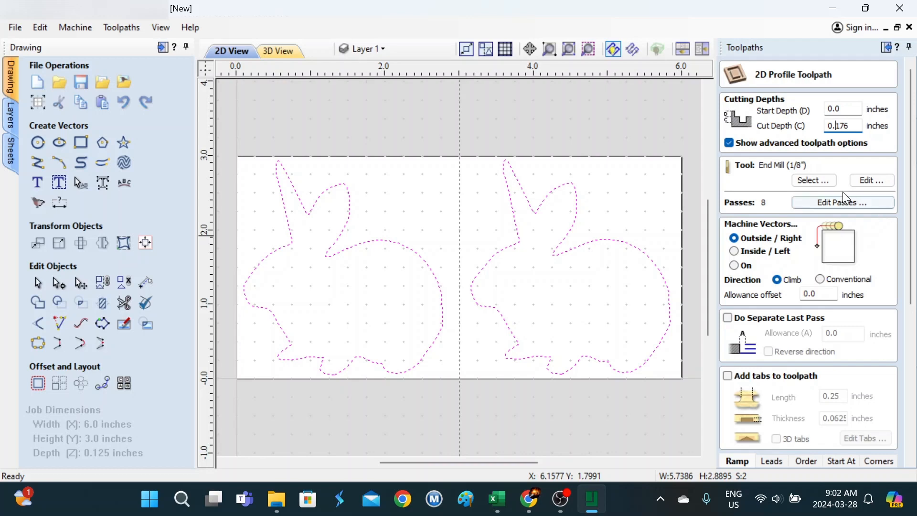
pyautogui.click(868, 181)
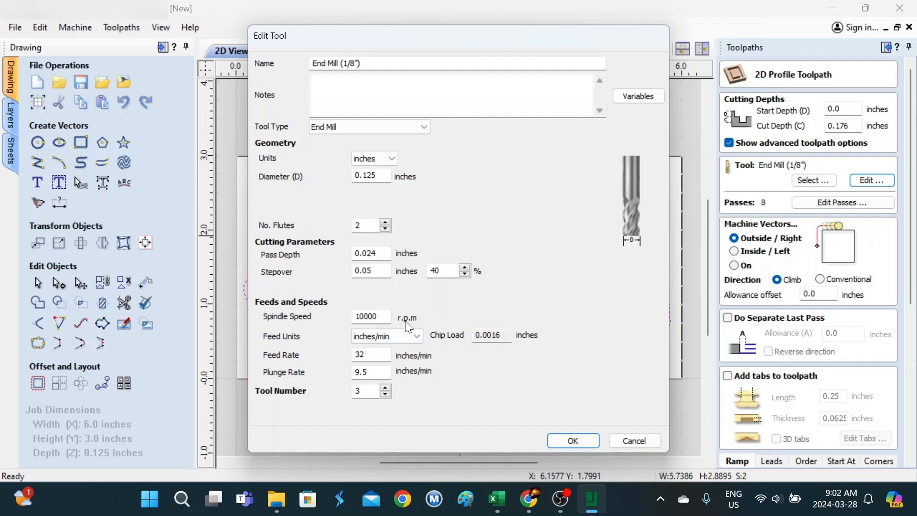
pyautogui.click(589, 440)
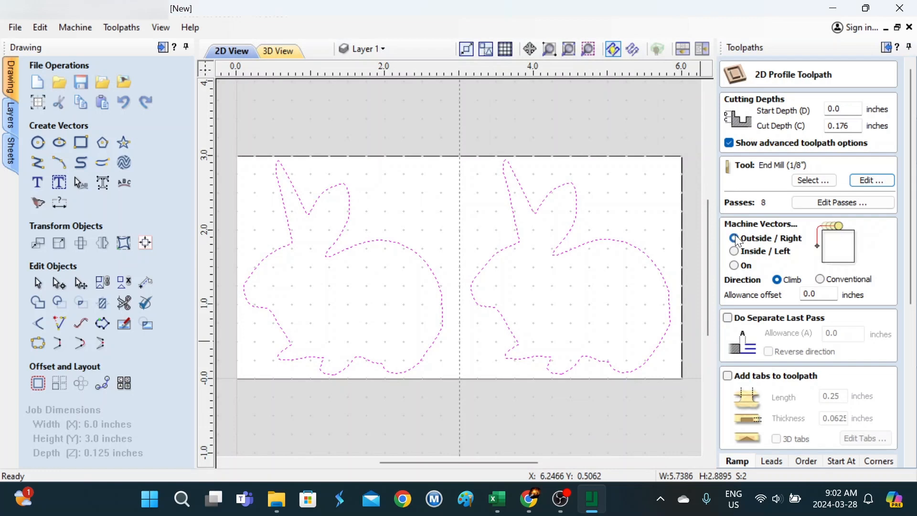
# - Enable tabs on the toolpath and automatically add a constant number of 2 tabs to each bunny outline
pyautogui.click(738, 379)
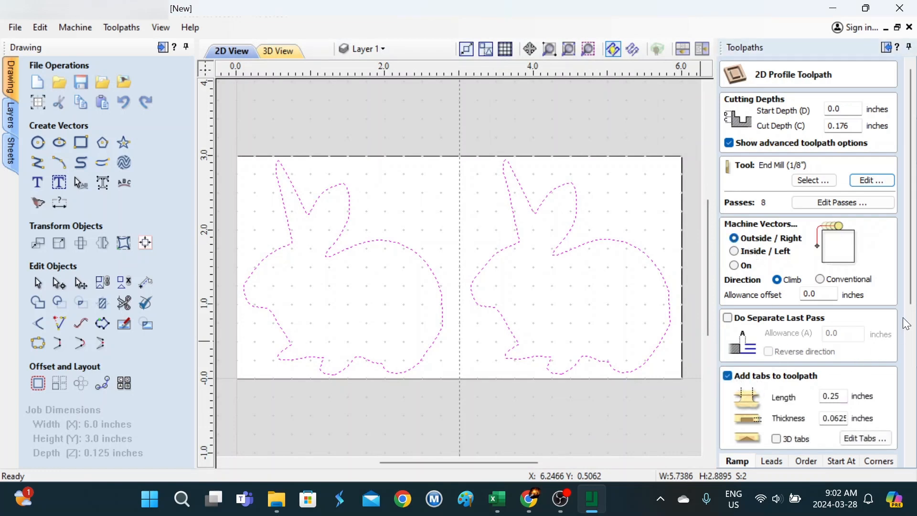
pyautogui.moveTo(911, 315); pyautogui.dragTo(915, 420)
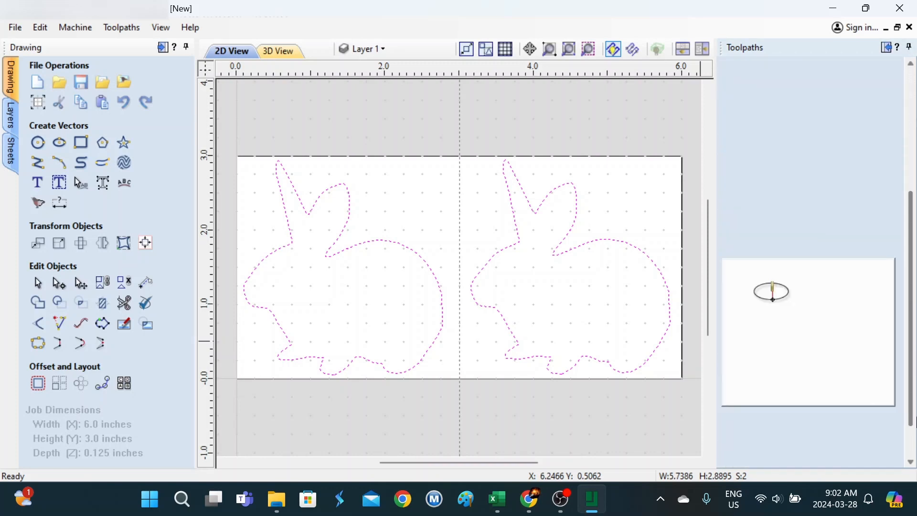
pyautogui.click(861, 213)
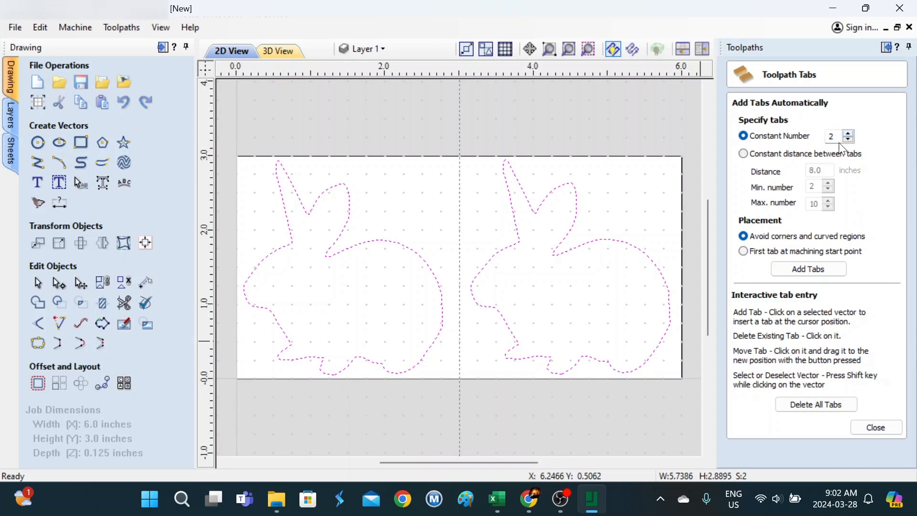
pyautogui.click(818, 269)
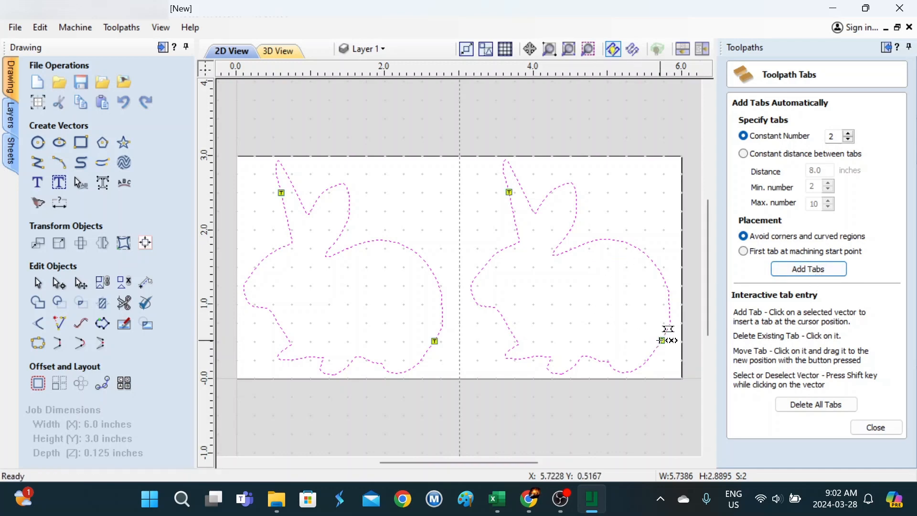
# - Reposition the tabs so each bunny has one at its nose and one on the outer curve of its back
pyautogui.click(667, 287)
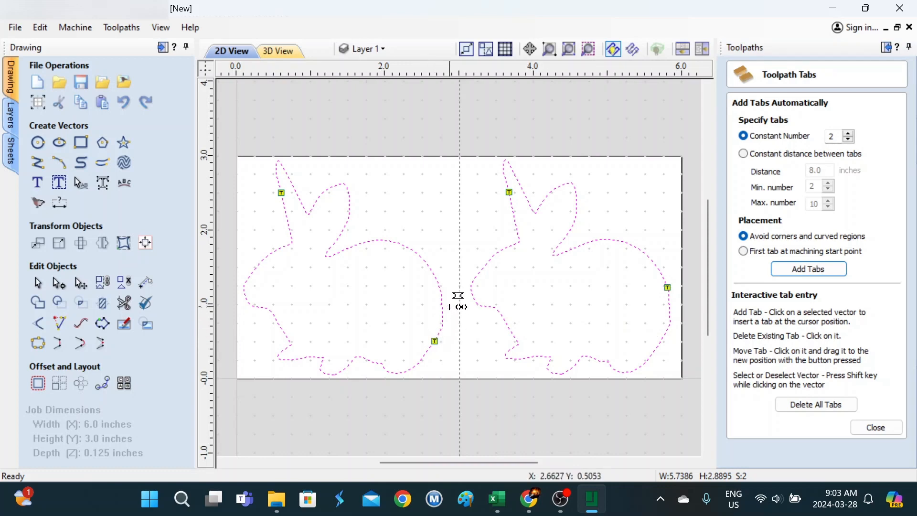
pyautogui.click(440, 292)
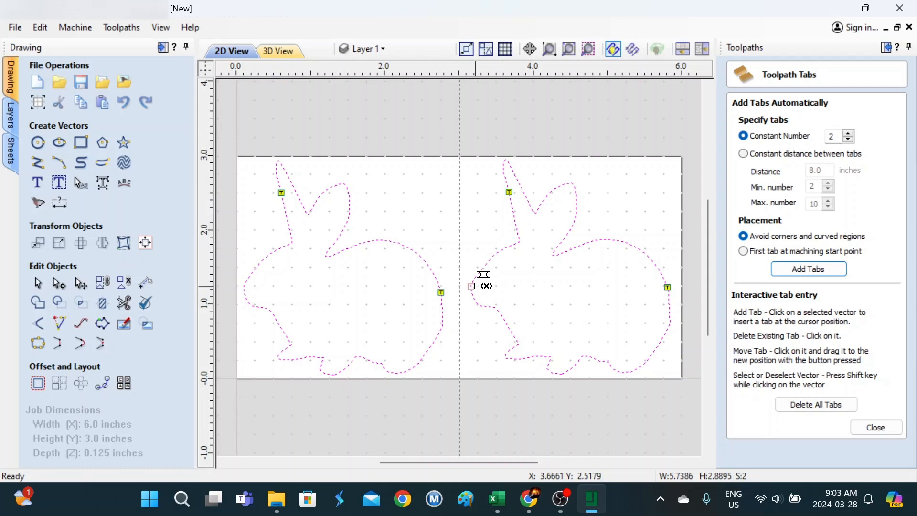
pyautogui.click(472, 285)
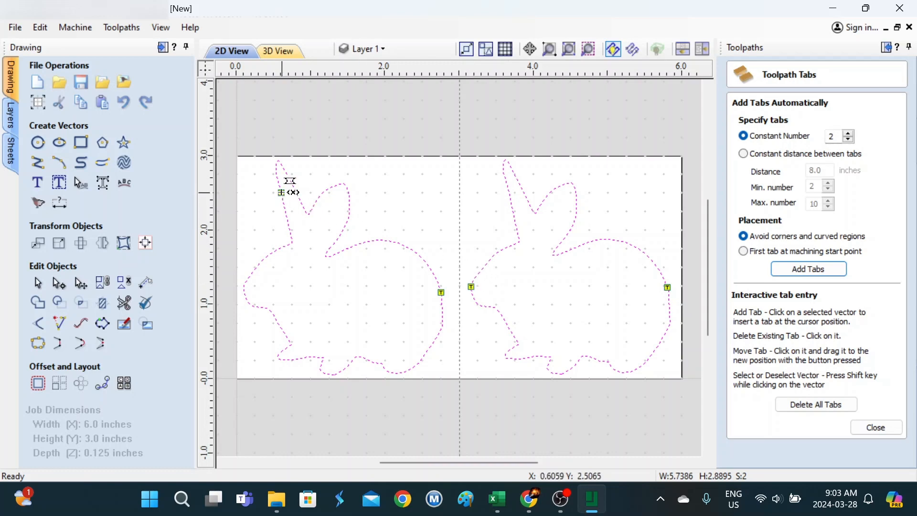
pyautogui.moveTo(280, 197); pyautogui.dragTo(243, 286)
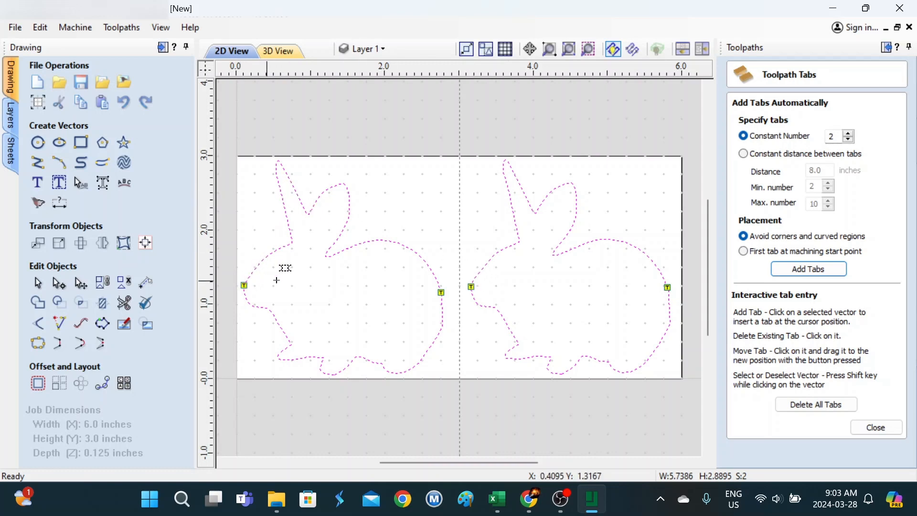
pyautogui.click(875, 428)
# - Name the profile toolpath 1 Cutout125EM
pyautogui.moveTo(908, 224); pyautogui.dragTo(914, 411)
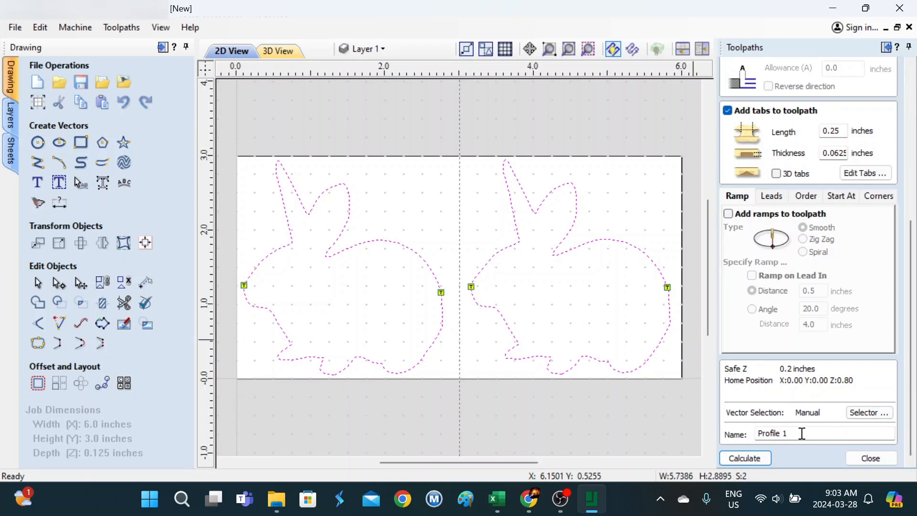
pyautogui.moveTo(802, 433); pyautogui.dragTo(720, 428)
pyautogui.write('1')
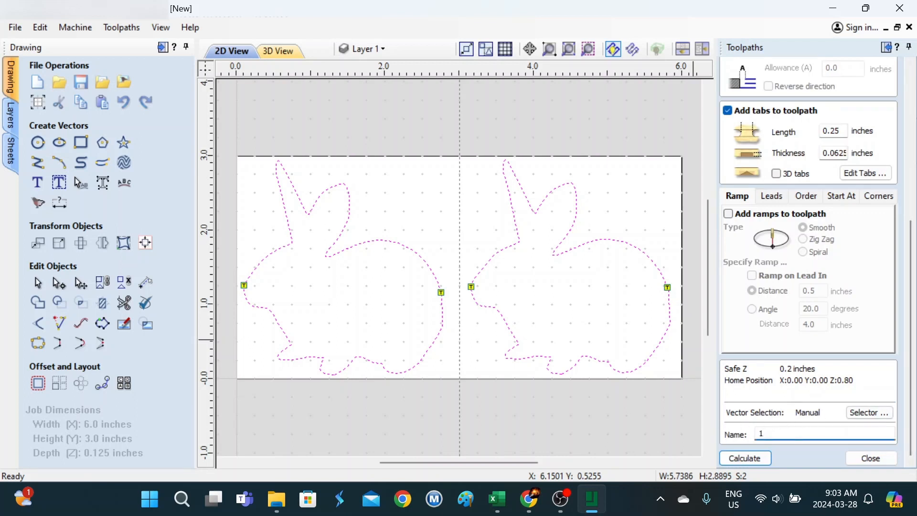
pyautogui.write(' Cutout')
pyautogui.write('125E')
pyautogui.write('M')
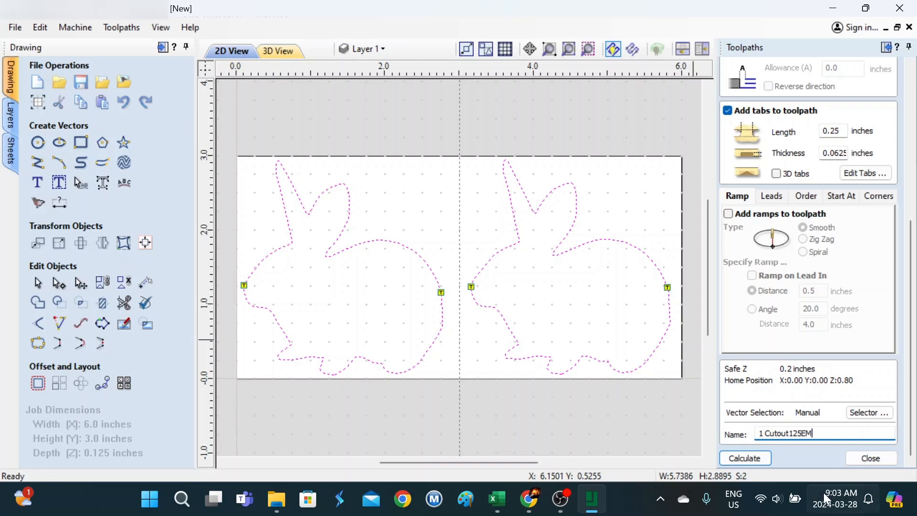
# - Cancel the first toolpath calculation, set the cut depth to 0.126 inches and calculate the toolpath to cut through the material
pyautogui.click(735, 456)
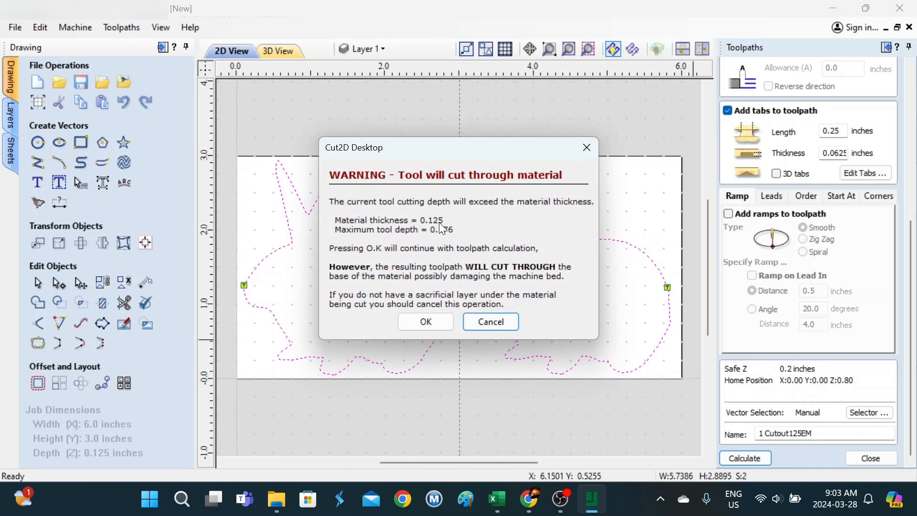
pyautogui.click(491, 322)
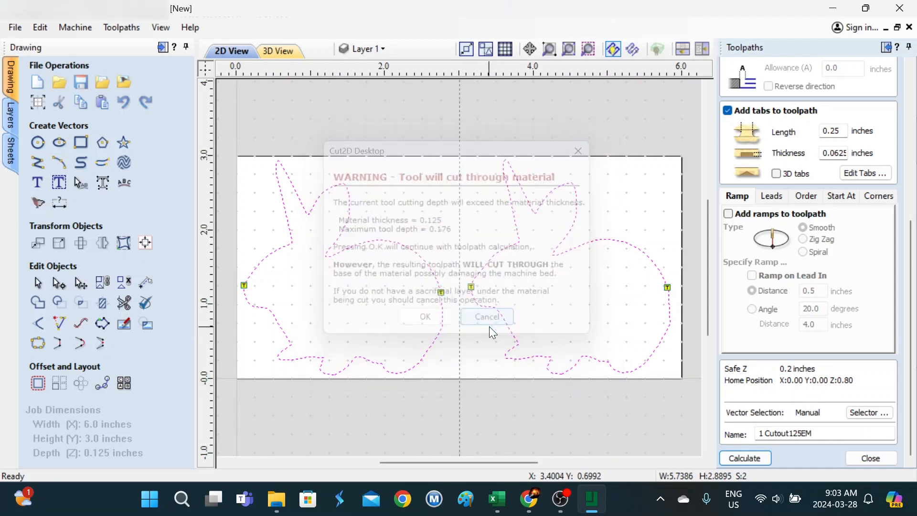
pyautogui.moveTo(909, 261); pyautogui.dragTo(914, 108)
pyautogui.click(849, 121)
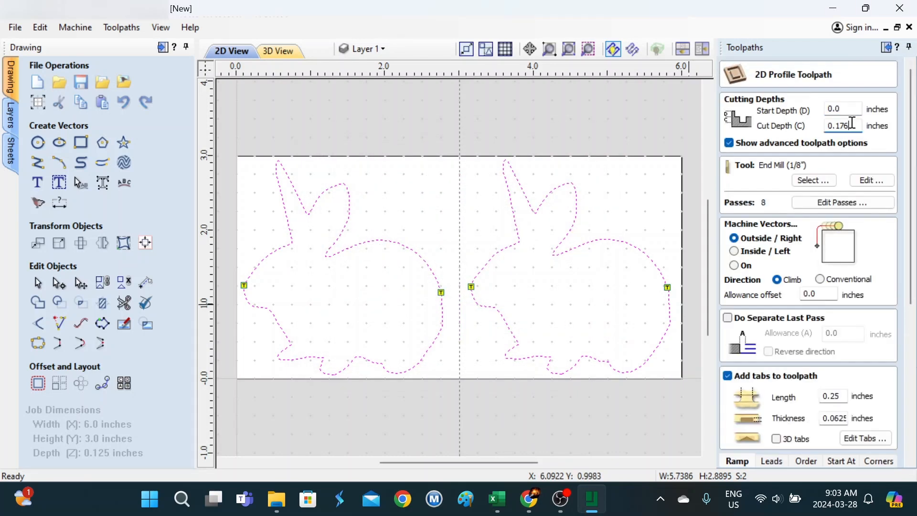
pyautogui.press('BackSpace')
pyautogui.press('BackSpace')
pyautogui.write('2')
pyautogui.click(909, 453)
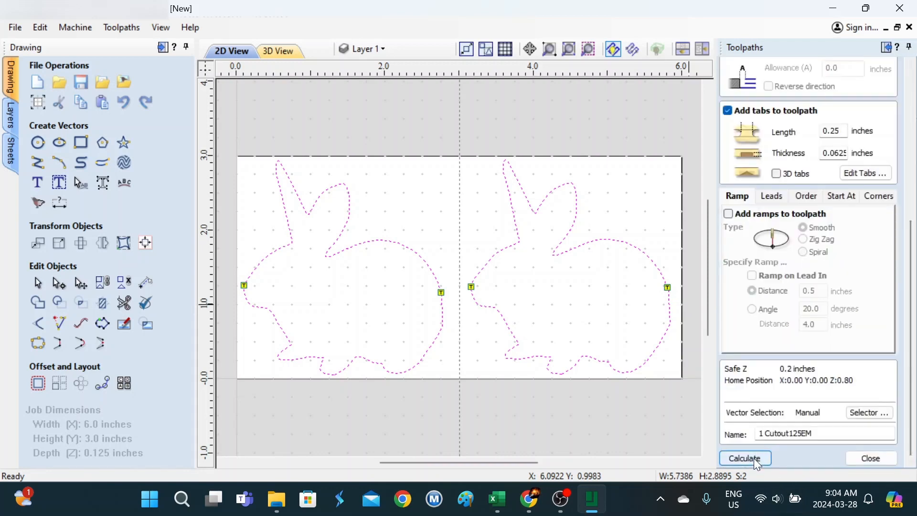
pyautogui.click(754, 458)
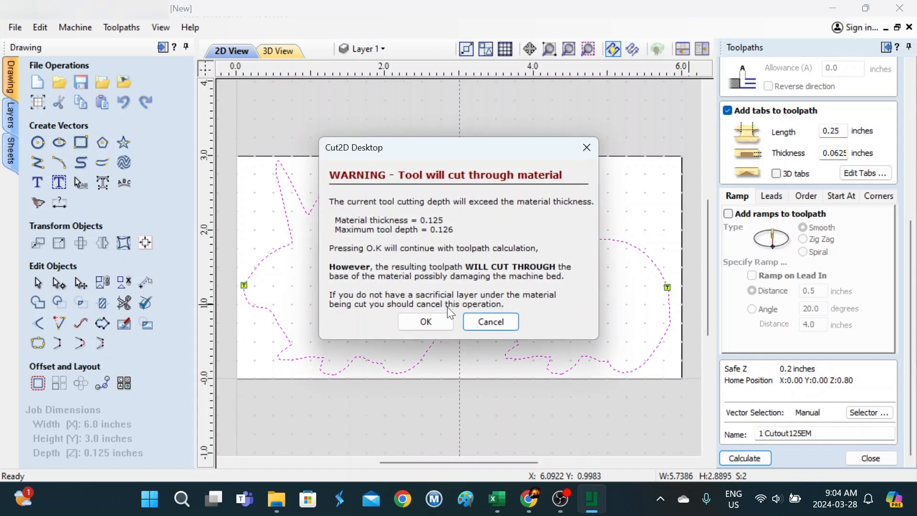
pyautogui.click(431, 323)
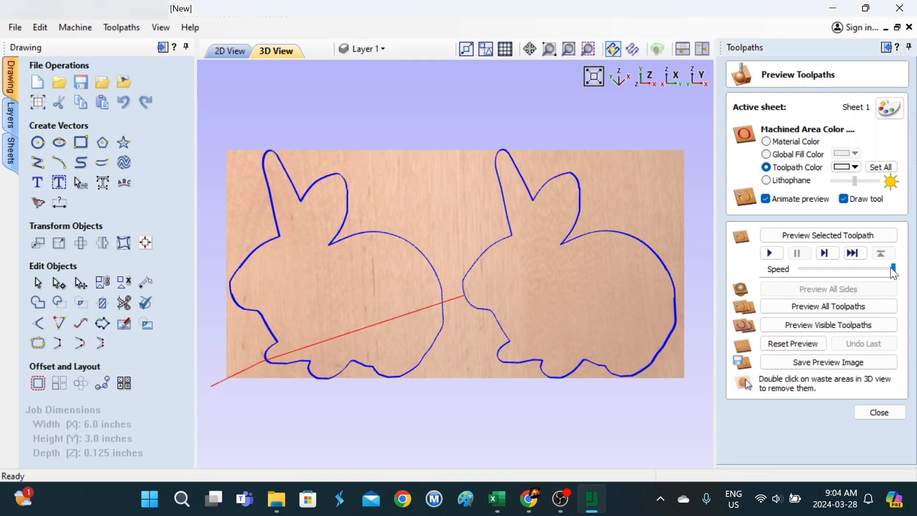
# - Run the toolpath simulation at a slightly slower speed to preview the cut bunnies
pyautogui.moveTo(894, 271); pyautogui.dragTo(885, 269)
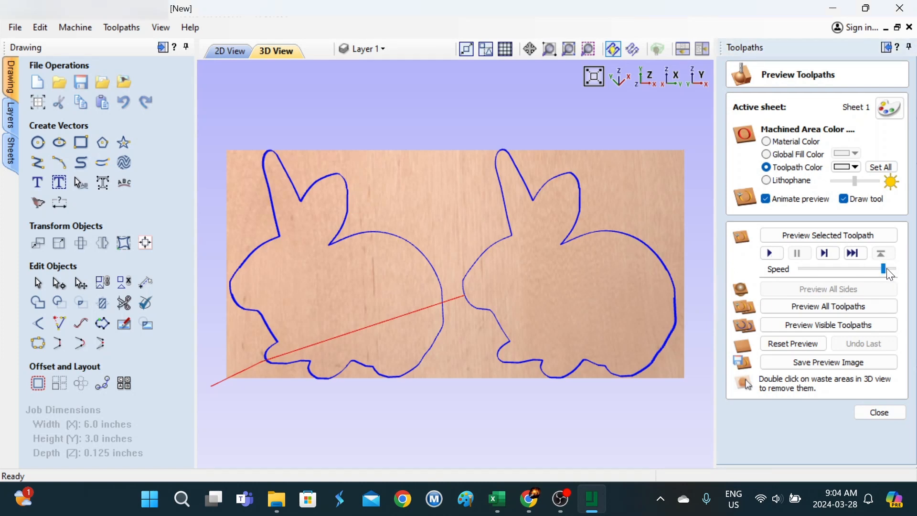
pyautogui.click(772, 253)
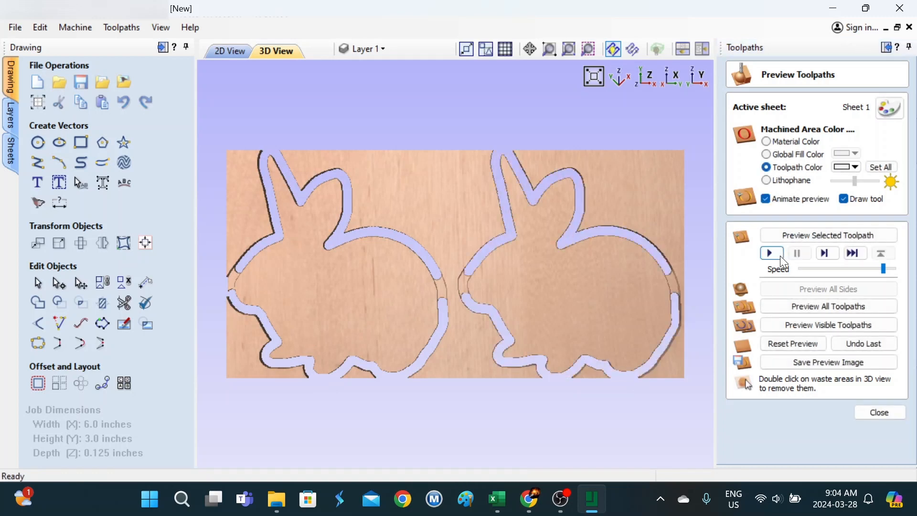
pyautogui.click(882, 419)
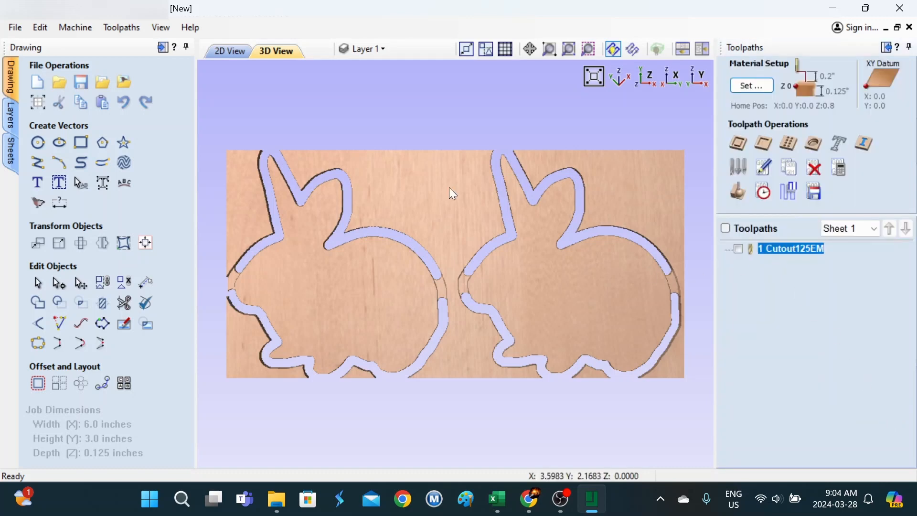
# - Draw a 0.2 inch diameter circle centered at X 1.25, Y 2.25 inside the left bunny's rear ear in the 2D view
pyautogui.click(234, 46)
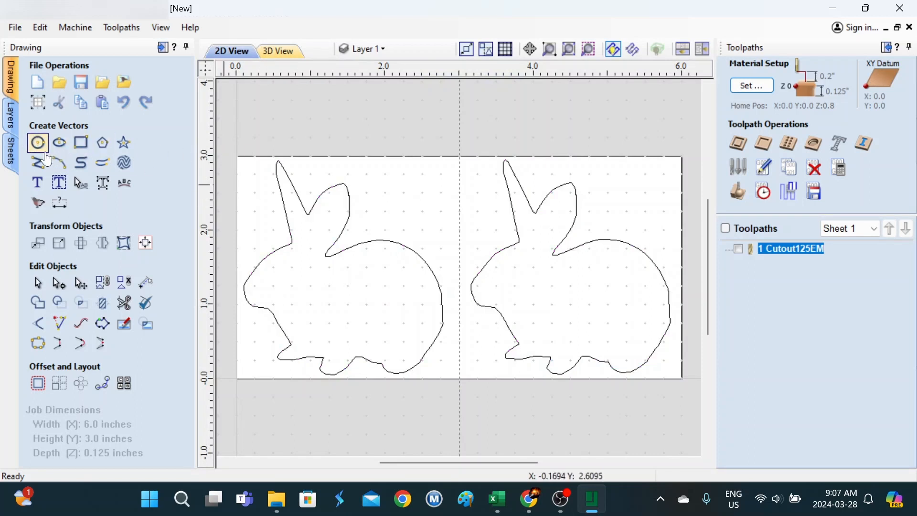
pyautogui.click(45, 152)
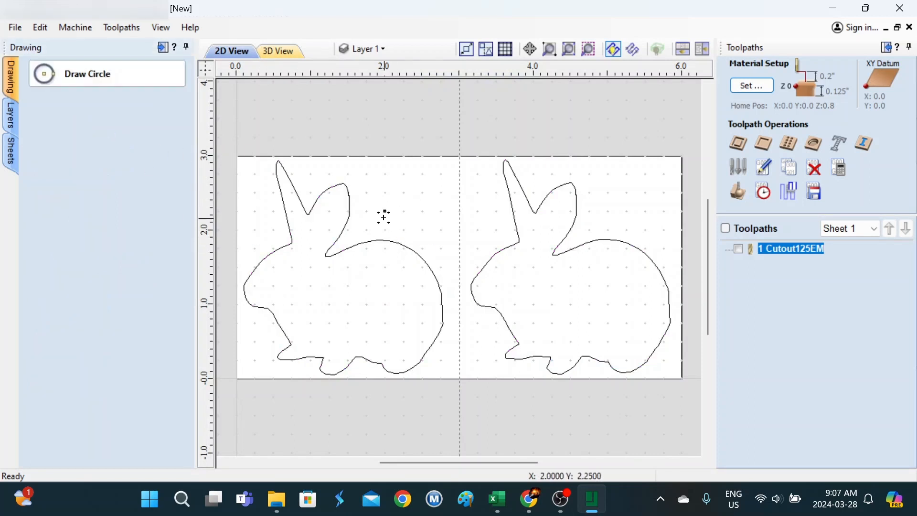
pyautogui.click(330, 208)
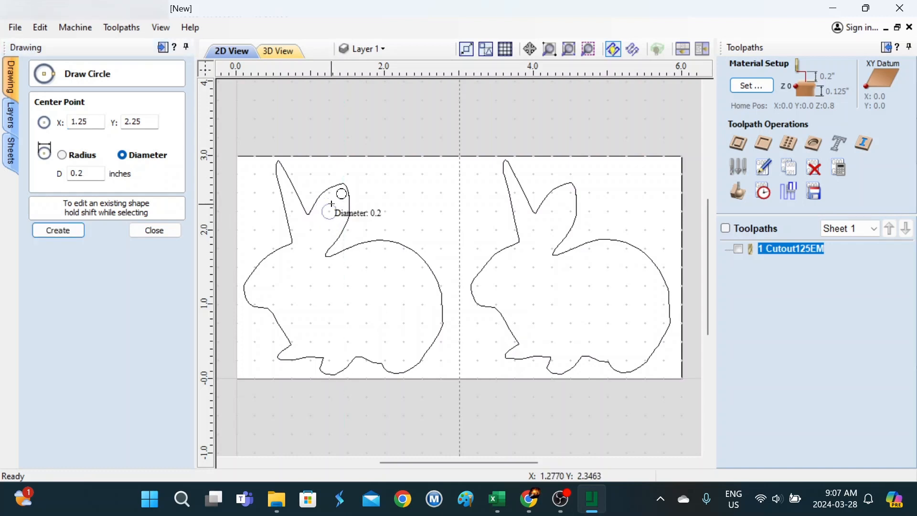
pyautogui.click(332, 204)
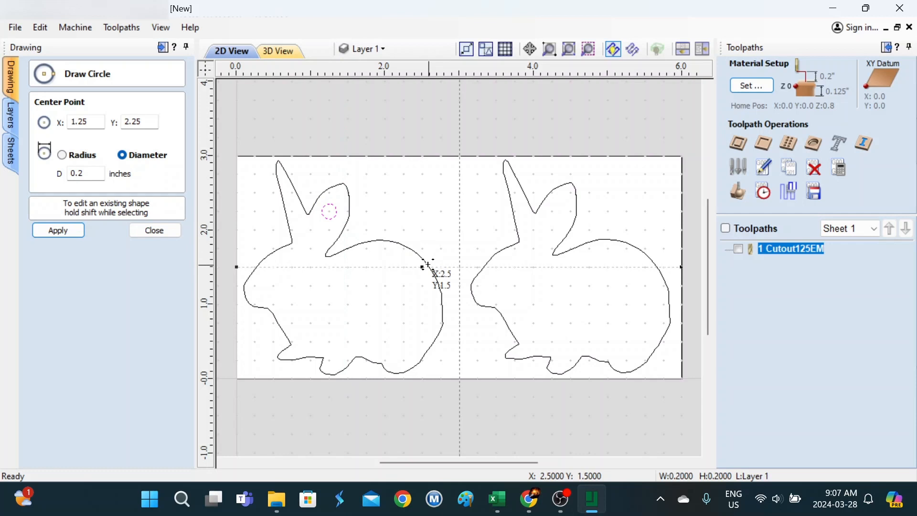
pyautogui.click(73, 231)
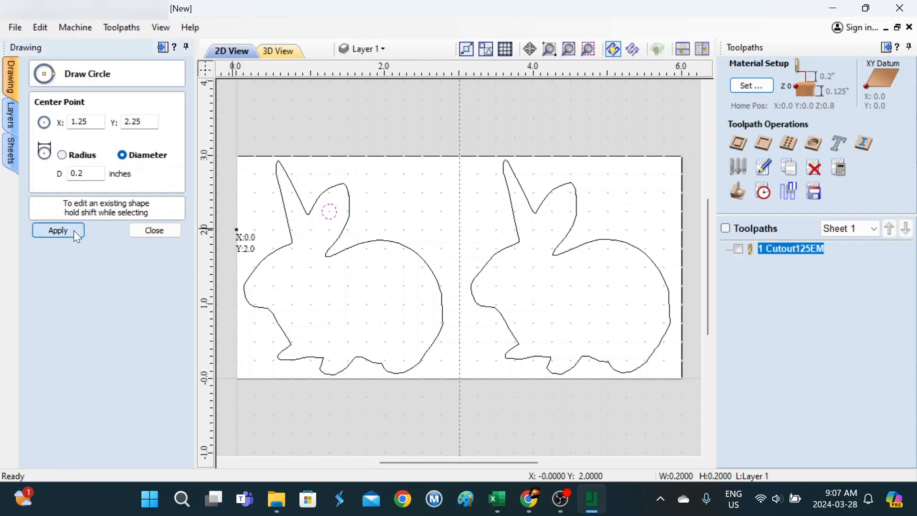
pyautogui.click(152, 230)
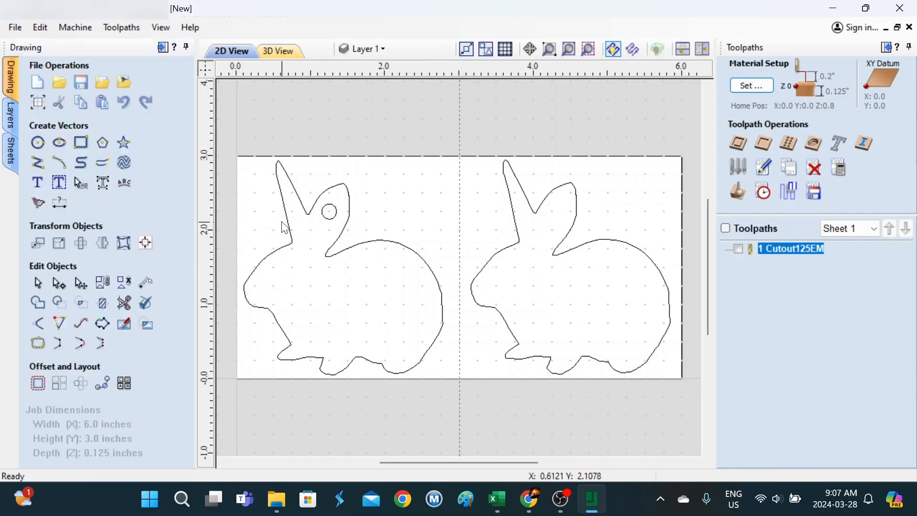
pyautogui.click(337, 212)
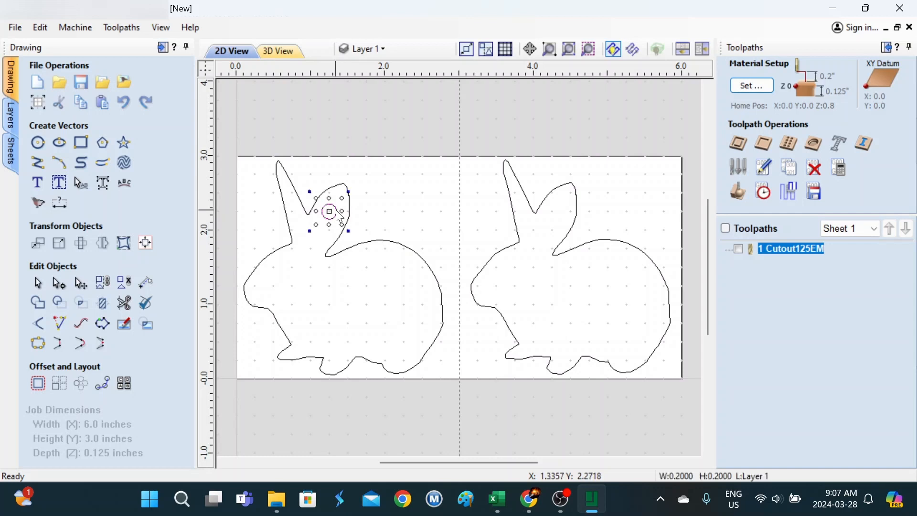
pyautogui.moveTo(330, 211); pyautogui.dragTo(565, 205)
pyautogui.press('Escape')
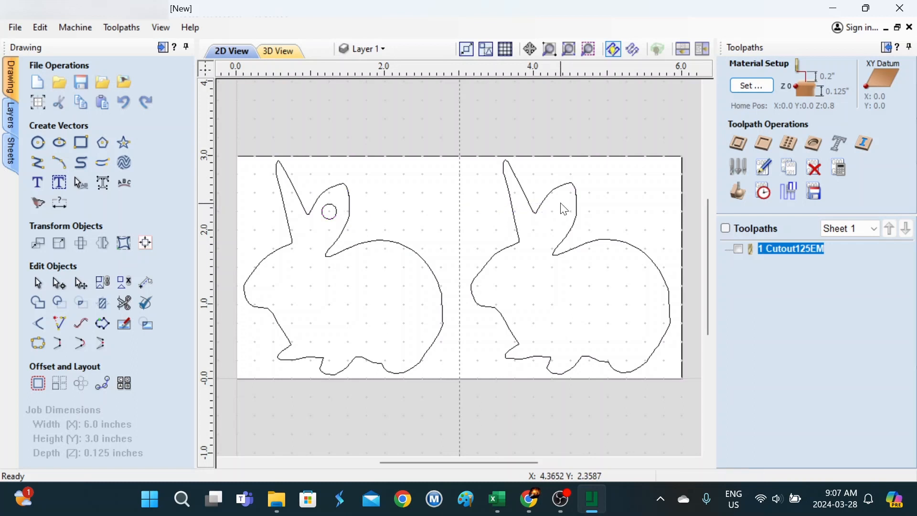
# - Copy the ear circle from the left bunny into the right bunny's rear ear
pyautogui.click(336, 206)
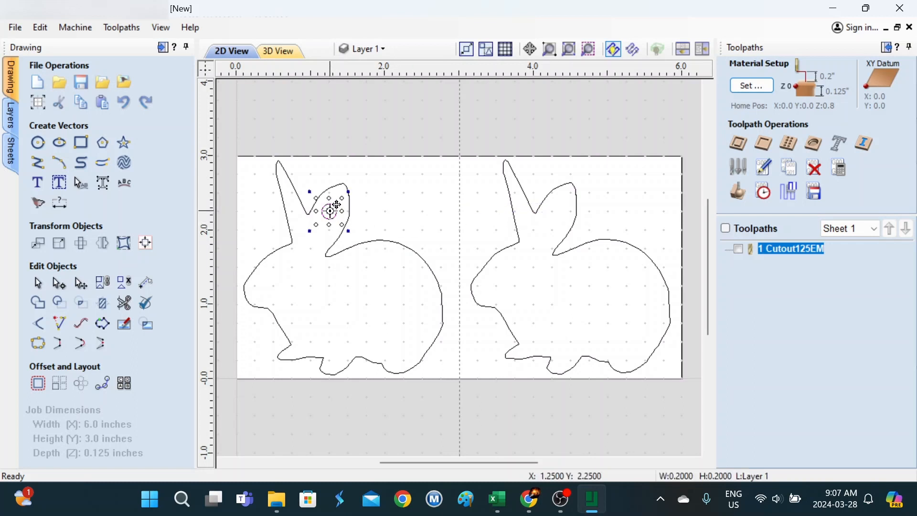
pyautogui.moveTo(334, 207); pyautogui.dragTo(557, 205)
pyautogui.click(665, 142)
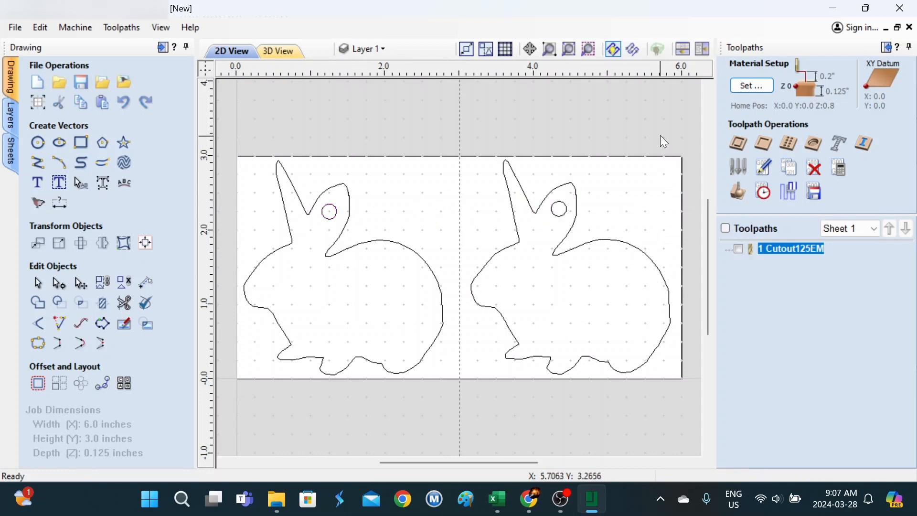
# - Set up a 2D profile toolpath on both ear circles, machining on the inside of the vectors
pyautogui.click(566, 213)
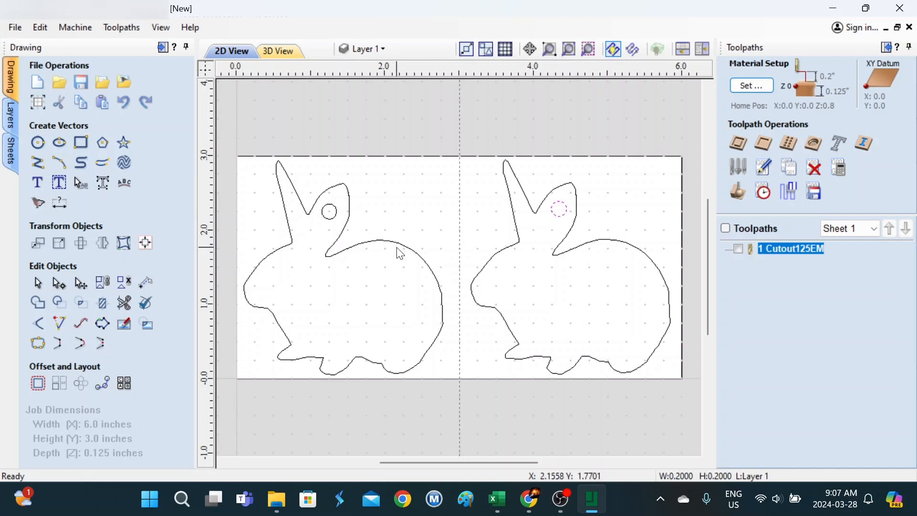
pyautogui.keyDown('shift'); pyautogui.click(336, 211); pyautogui.keyUp('shift')
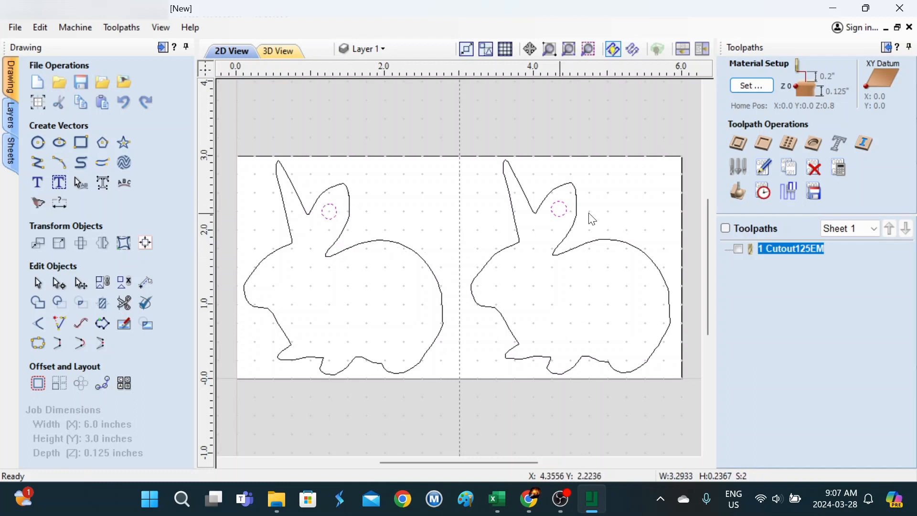
pyautogui.click(739, 149)
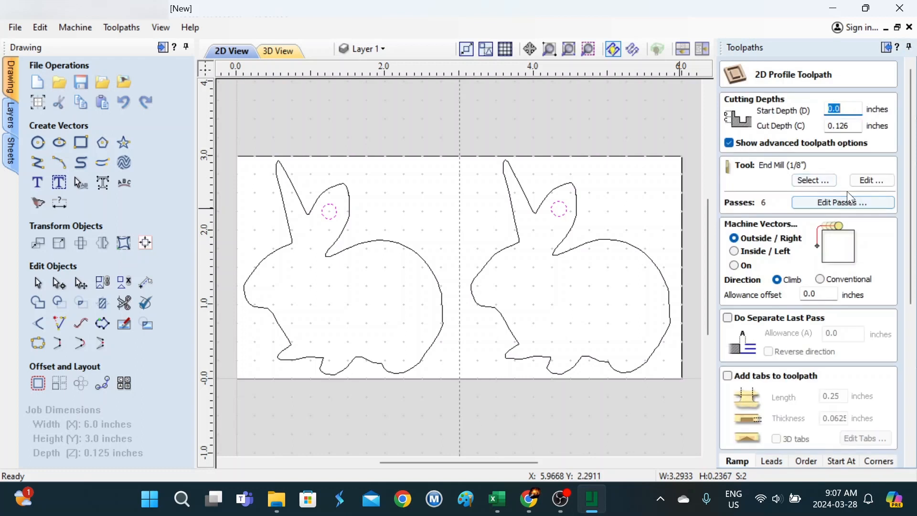
pyautogui.click(795, 257)
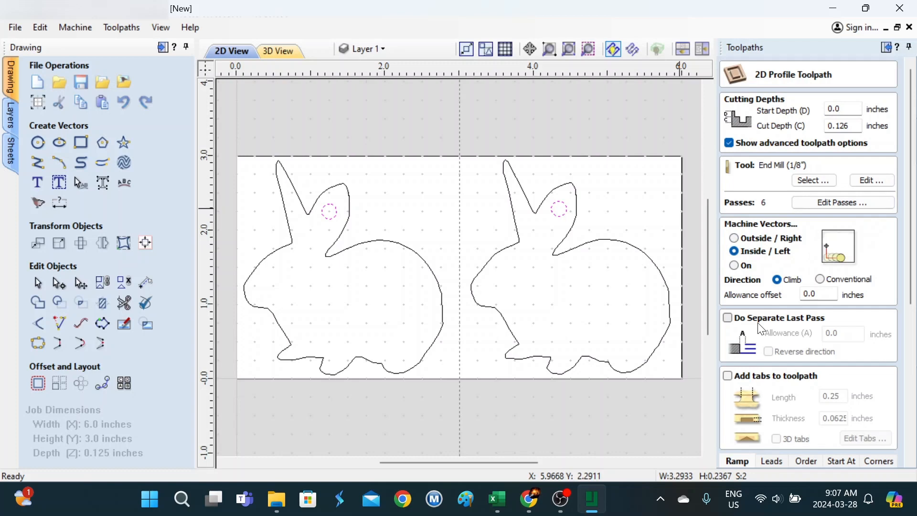
# - Name the ear hole profile toolpath 1 Hole125EM
pyautogui.scroll(-1, 762, 329)
pyautogui.scroll(-5, 762, 329)
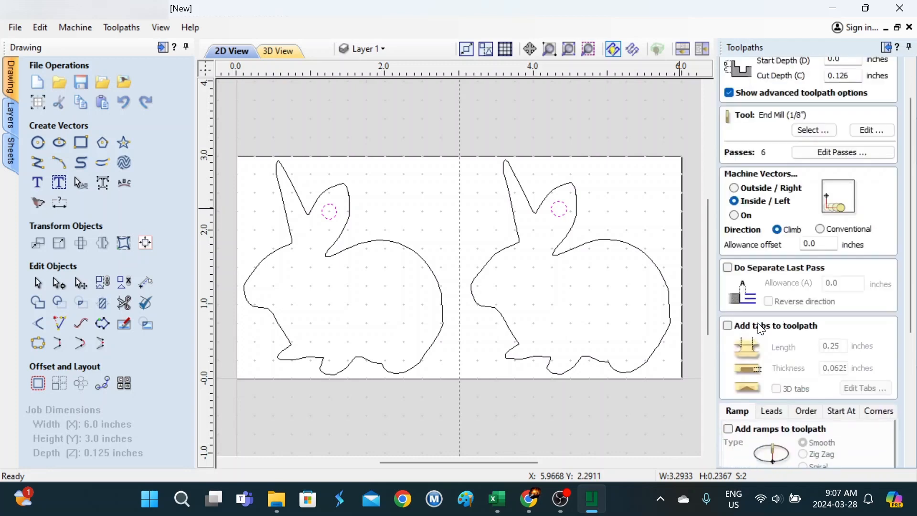
pyautogui.scroll(-5, 761, 328)
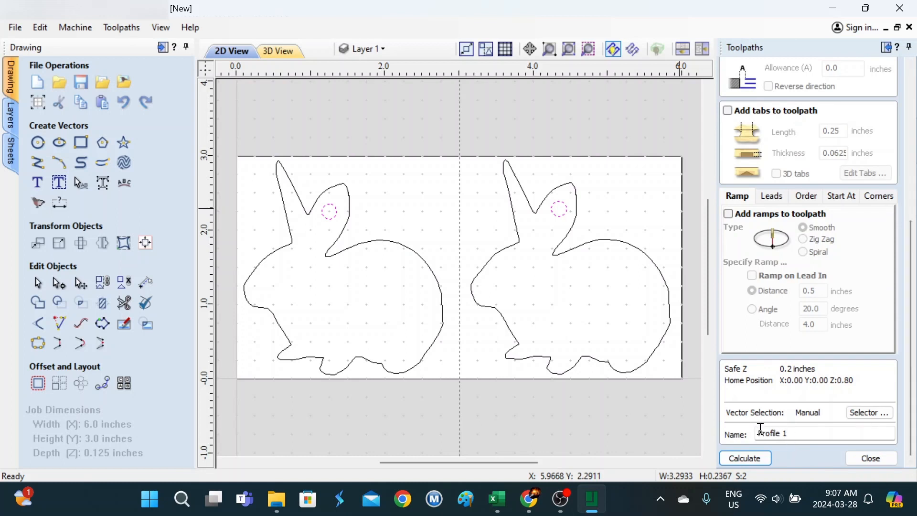
pyautogui.click(766, 435)
pyautogui.moveTo(787, 432); pyautogui.dragTo(732, 428)
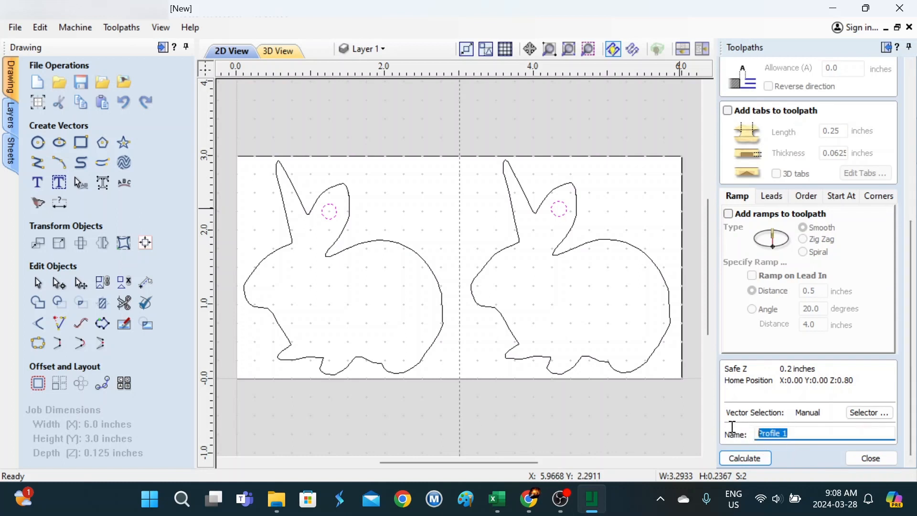
pyautogui.write('1 Hole 125EM')
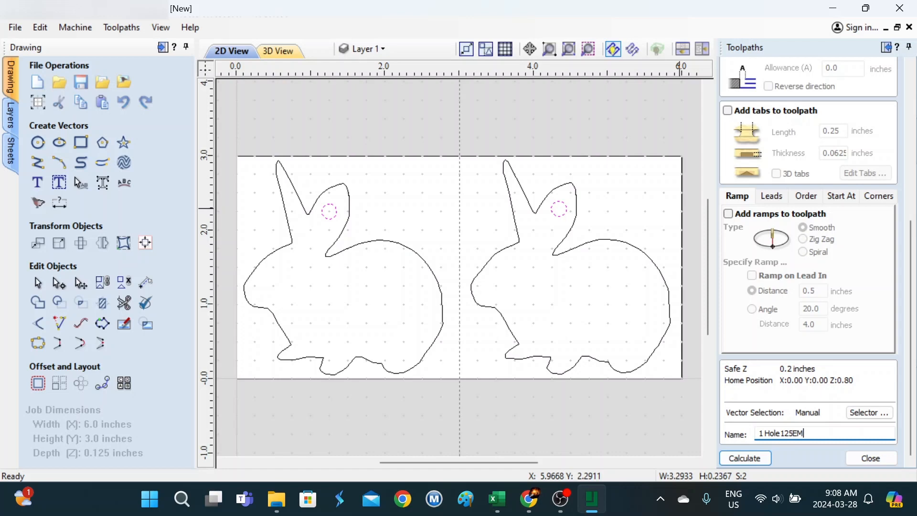
# - Calculate the hole toolpath, accepting the cut through the material, and run its simulation to preview the ear holes
pyautogui.click(766, 457)
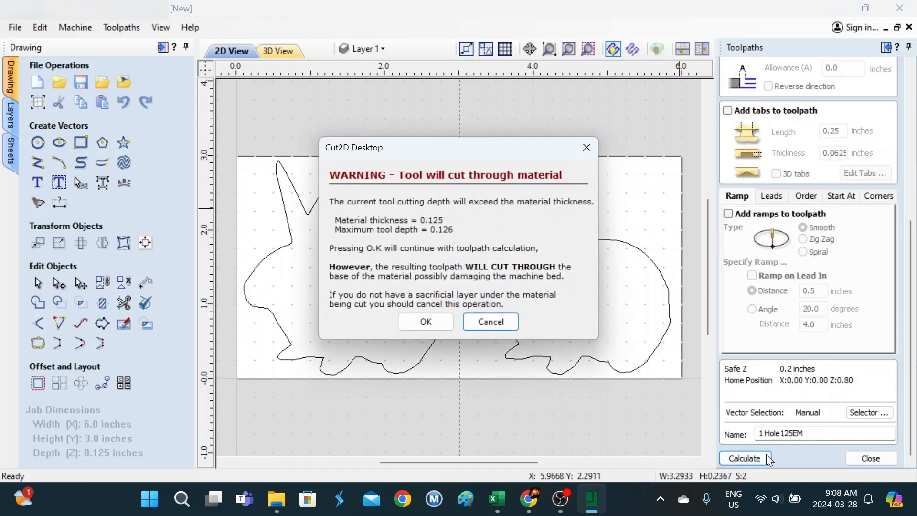
pyautogui.click(430, 320)
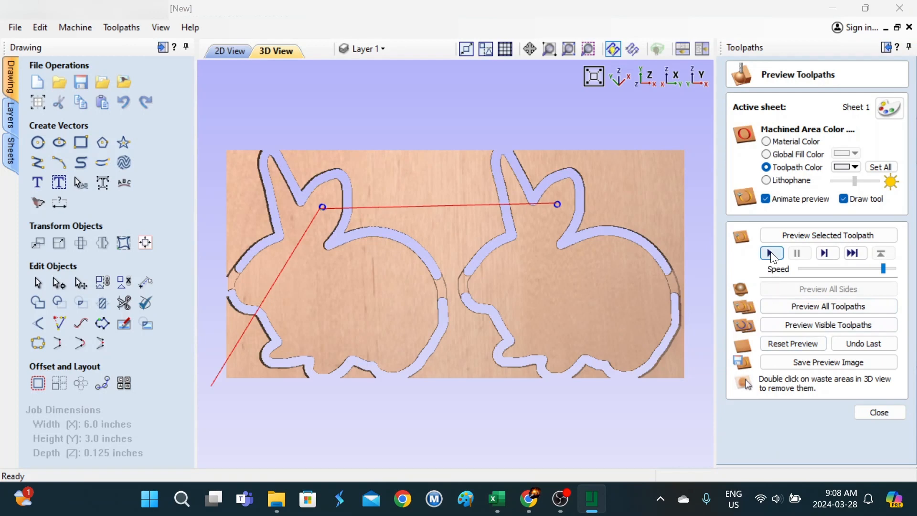
pyautogui.click(769, 252)
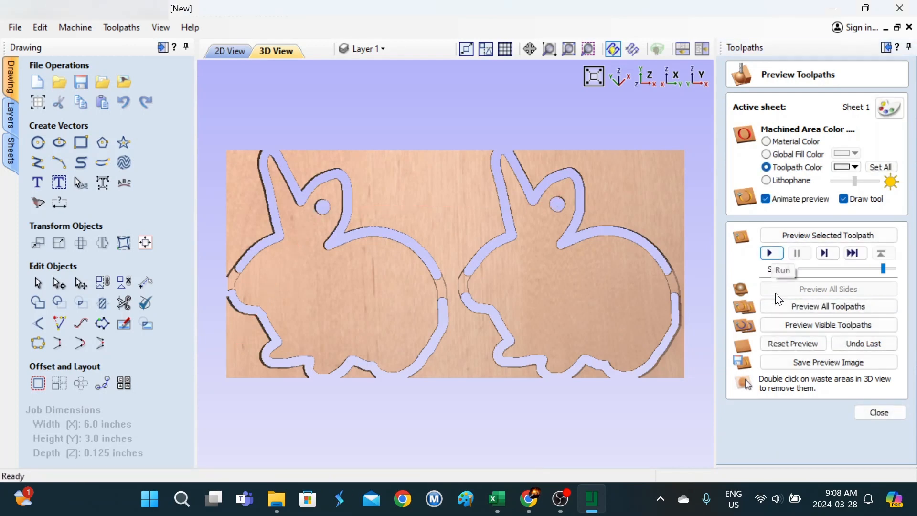
pyautogui.click(861, 411)
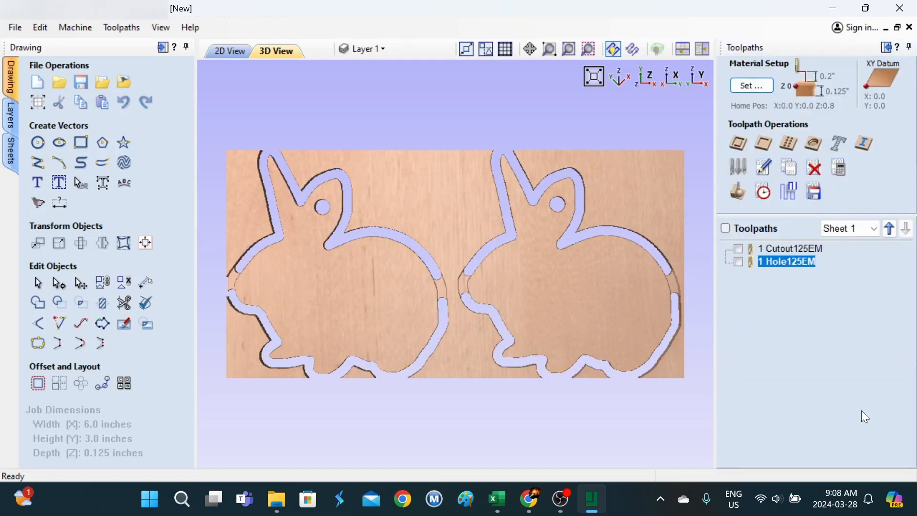
# - Move the hole toolpath ahead of the cutout toolpath and rename the cutout toolpath 2 Cutout125EM
pyautogui.click(886, 233)
pyautogui.click(783, 259)
pyautogui.rightClick(783, 261)
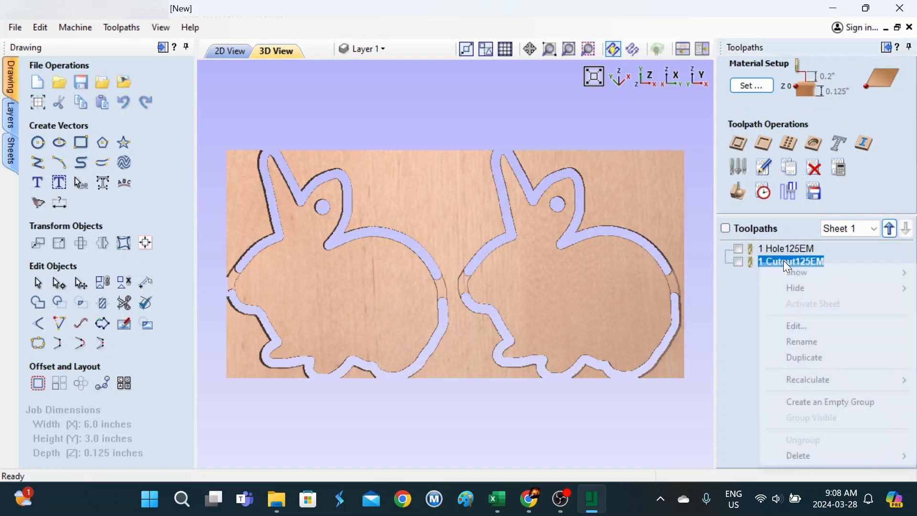
pyautogui.click(809, 334)
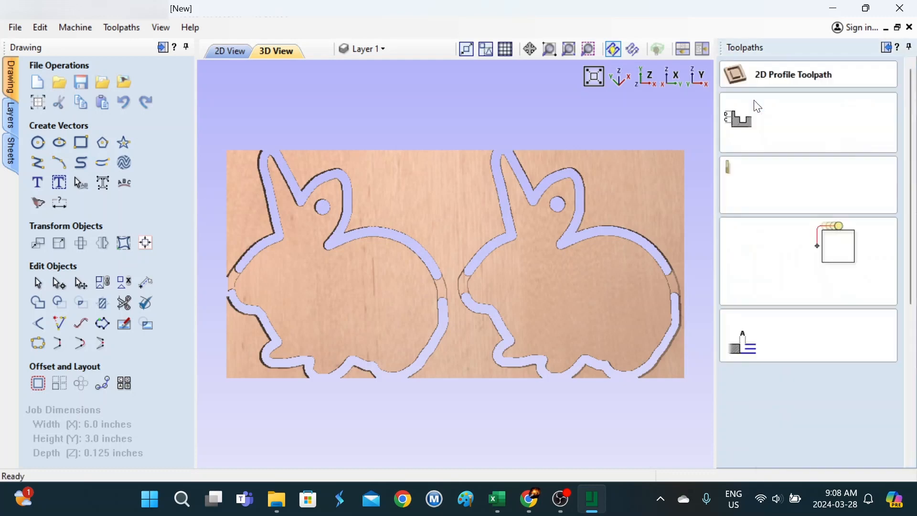
pyautogui.scroll(-3, 912, 239)
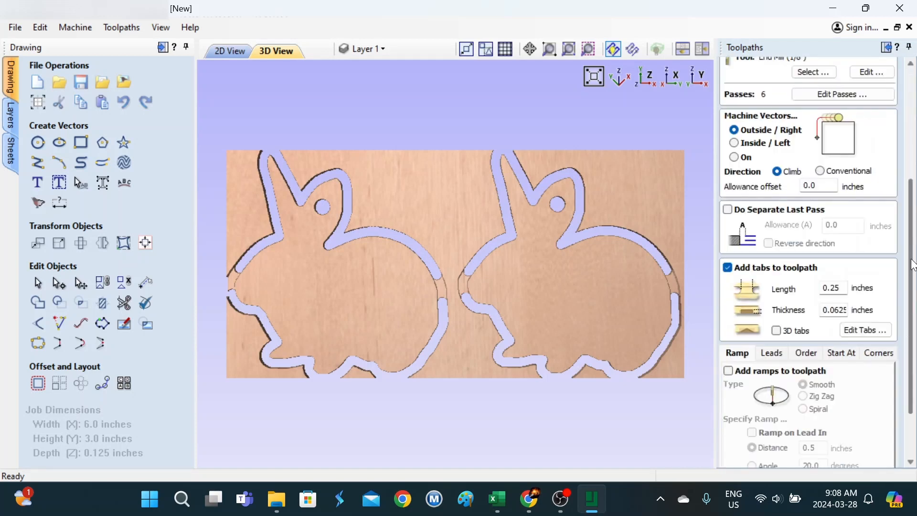
pyautogui.scroll(-3, 913, 220)
pyautogui.click(760, 433)
pyautogui.press('Delete')
pyautogui.press('Delete')
pyautogui.write('2 Cutout125EM')
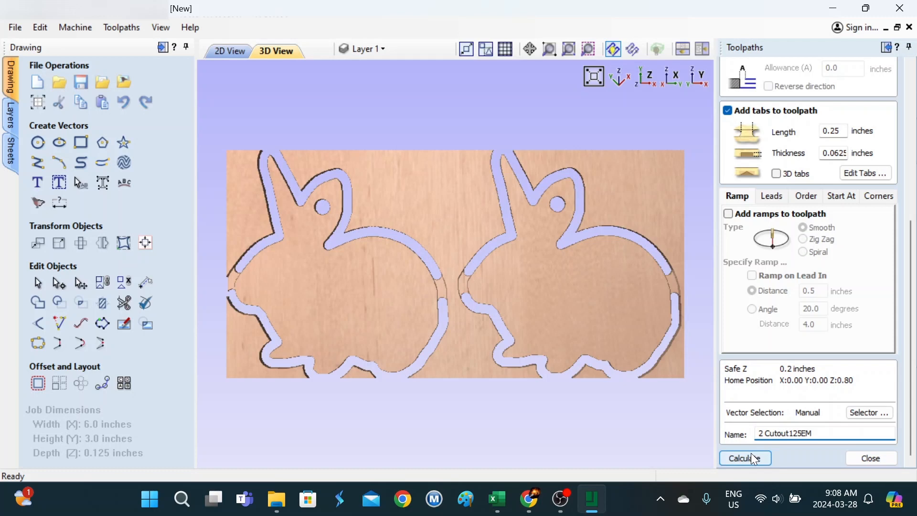
# - Recalculate the renamed cutout toolpath through the material, then return to the 2D view and hide the toolpath
pyautogui.click(751, 452)
pyautogui.click(426, 321)
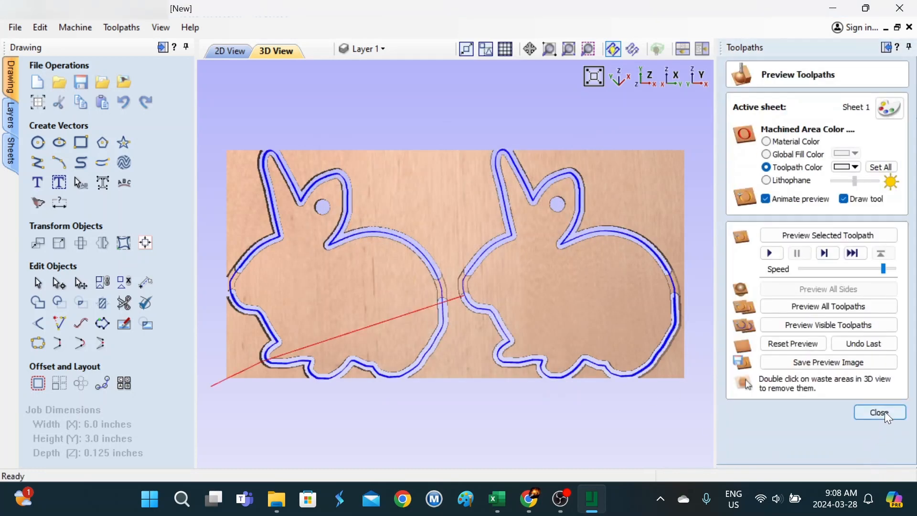
pyautogui.click(884, 412)
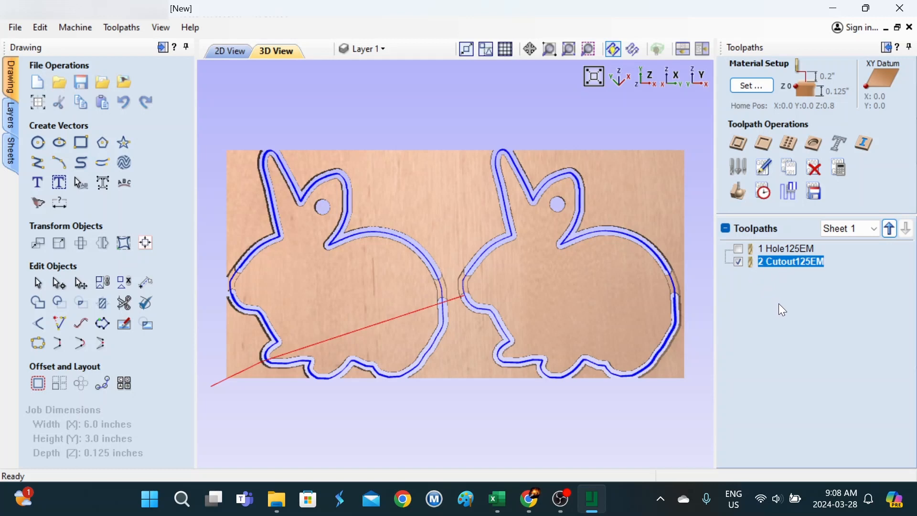
pyautogui.click(228, 56)
pyautogui.click(739, 262)
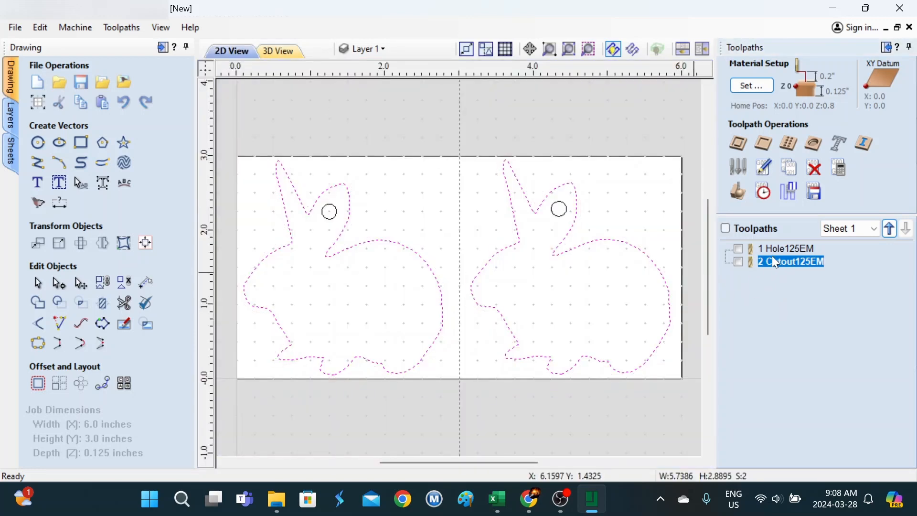
# - Start saving only the 1 Hole125EM toolpath as a Grbl (mm) G-code file, and dismiss the save
pyautogui.click(776, 249)
pyautogui.click(814, 191)
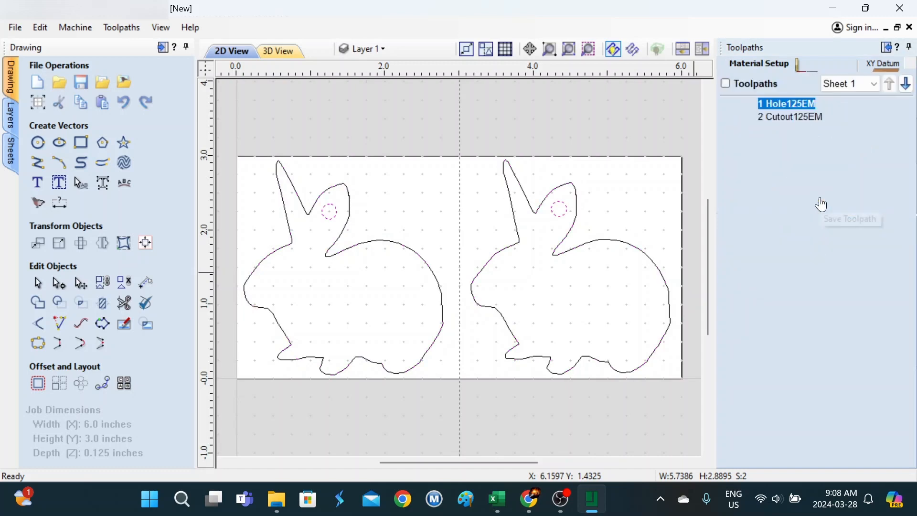
pyautogui.click(827, 397)
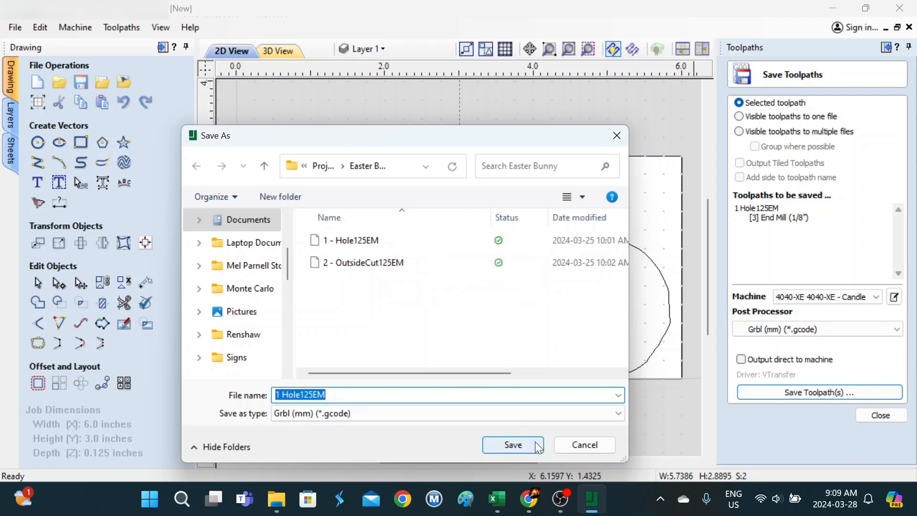
pyautogui.click(616, 136)
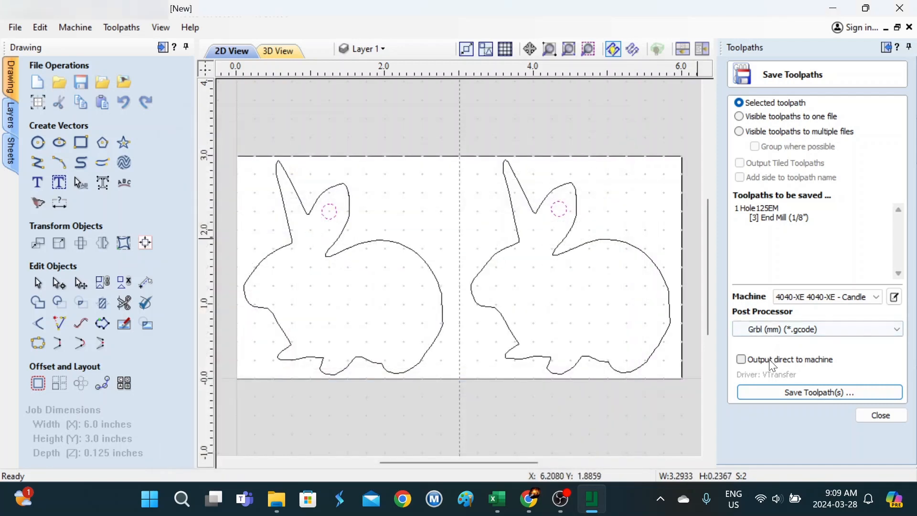
pyautogui.click(882, 416)
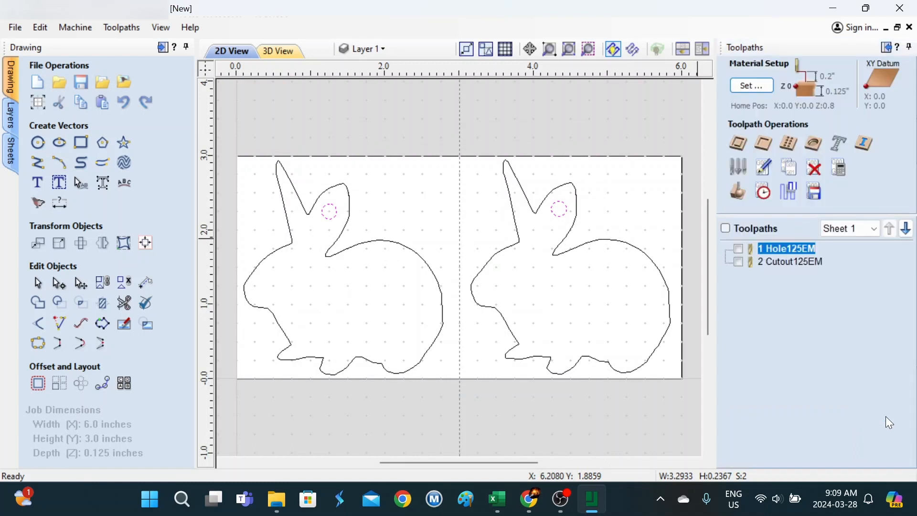
# - Start saving only the 2 Cutout125EM toolpath as a Grbl (mm) G-code file, and dismiss the save
pyautogui.click(773, 266)
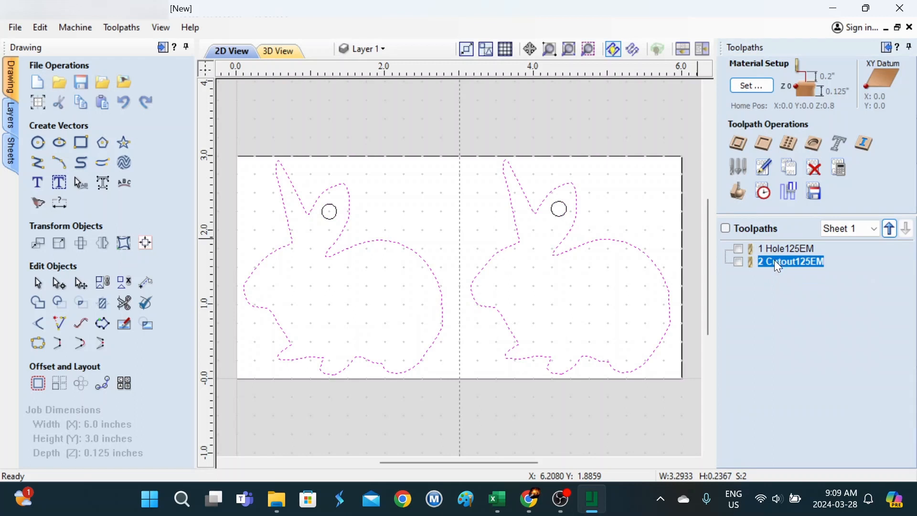
pyautogui.click(814, 191)
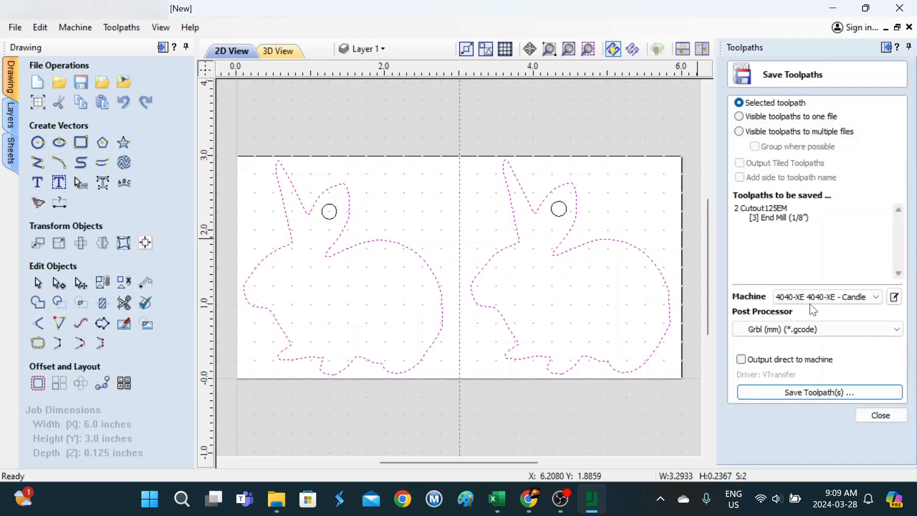
pyautogui.click(833, 391)
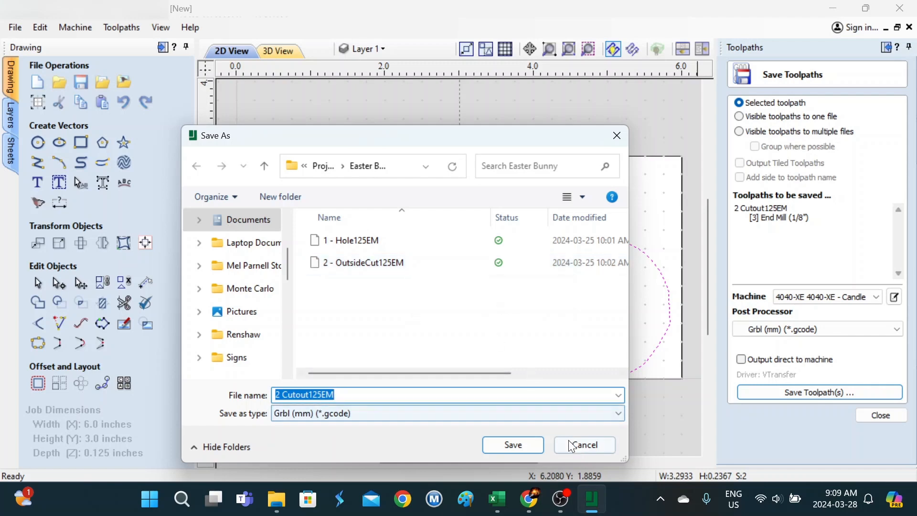
pyautogui.click(617, 136)
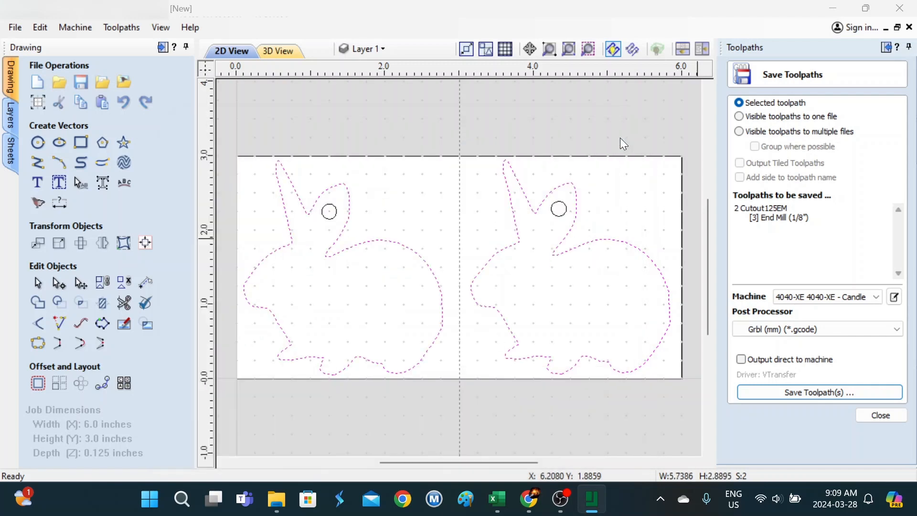
pyautogui.click(875, 414)
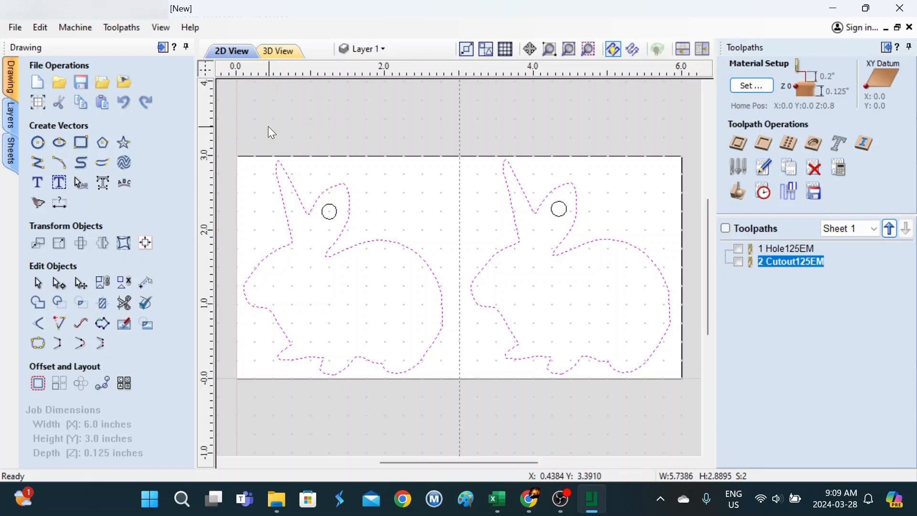
# - Switch to Candle and open the 1 - Hole125EM G-code from the Easter Bunny folder, with the file filter set to All files
pyautogui.click(336, 177)
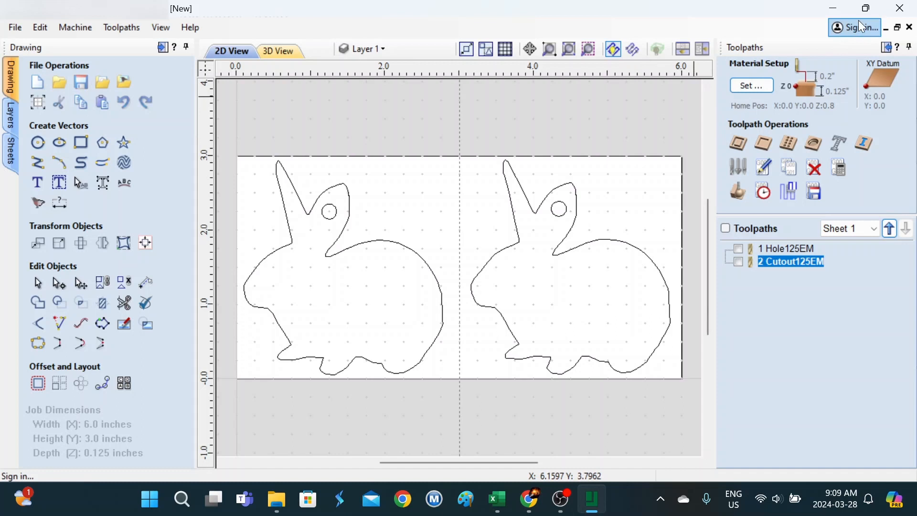
pyautogui.click(899, 17)
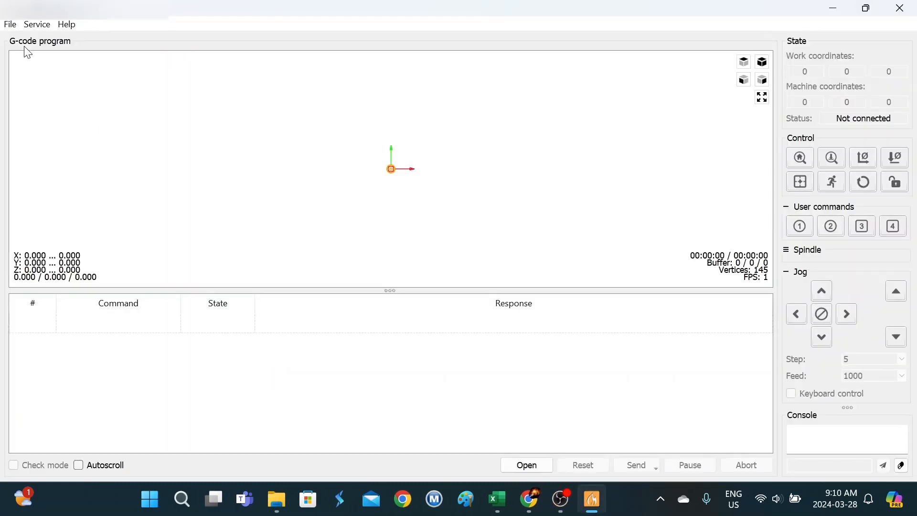
pyautogui.click(10, 25)
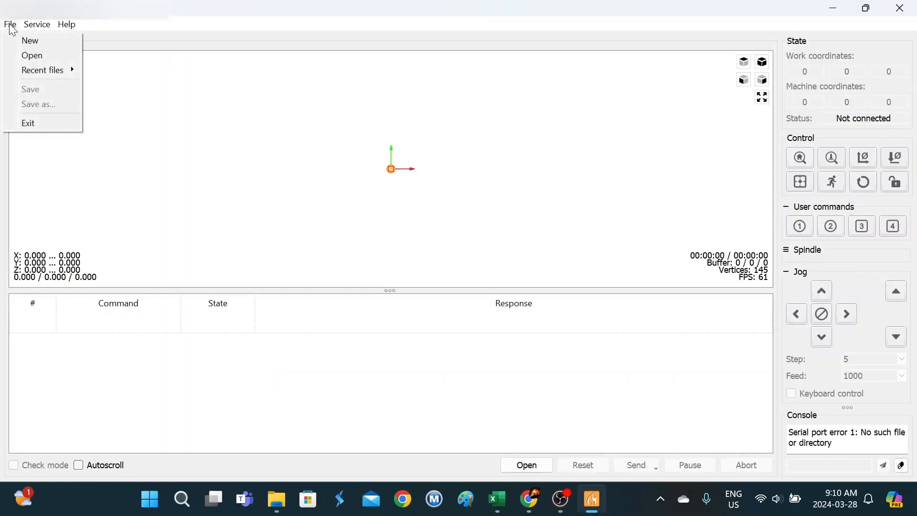
pyautogui.click(17, 55)
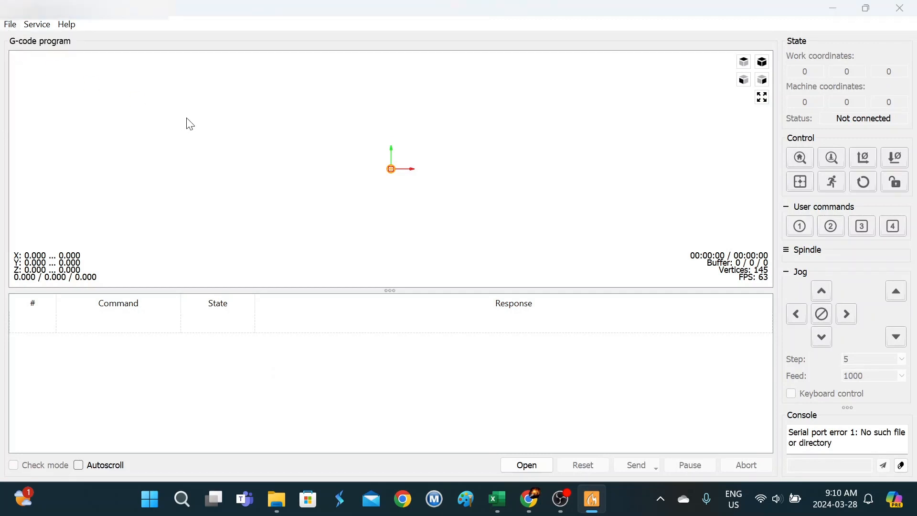
pyautogui.click(10, 26)
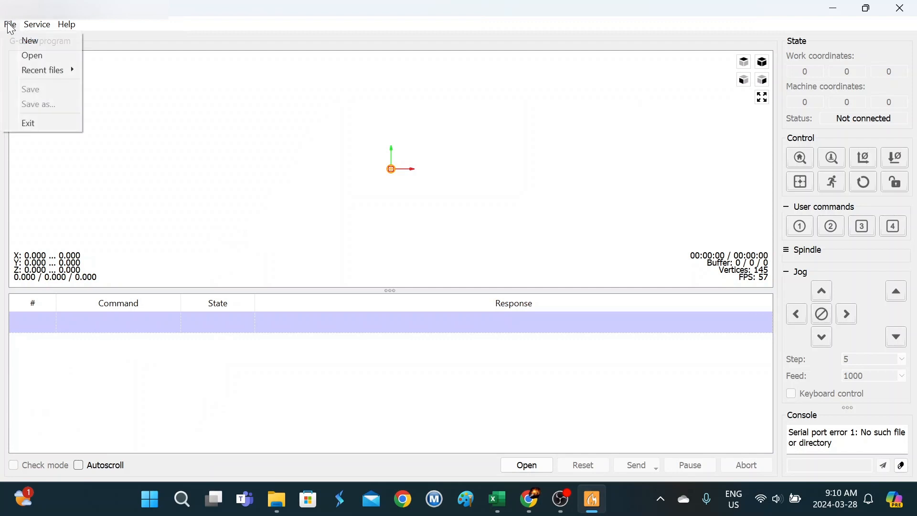
pyautogui.click(24, 54)
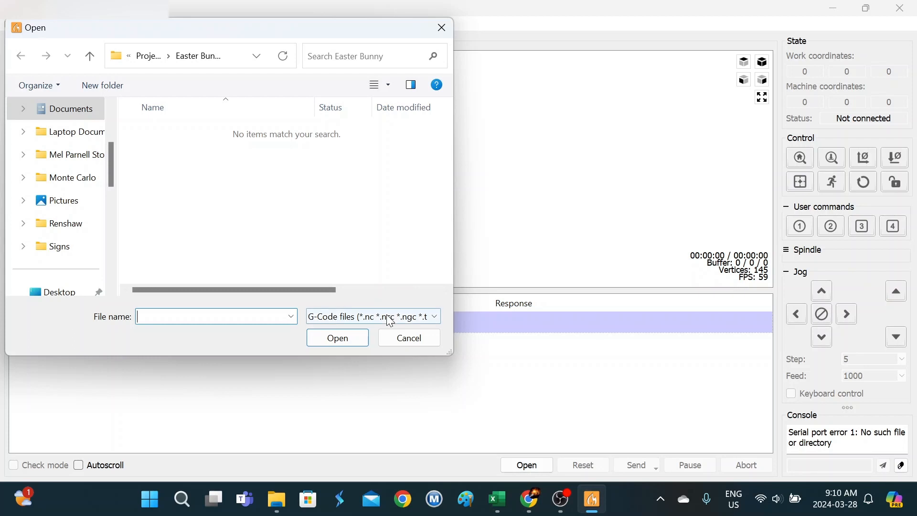
pyautogui.click(386, 316)
pyautogui.click(355, 342)
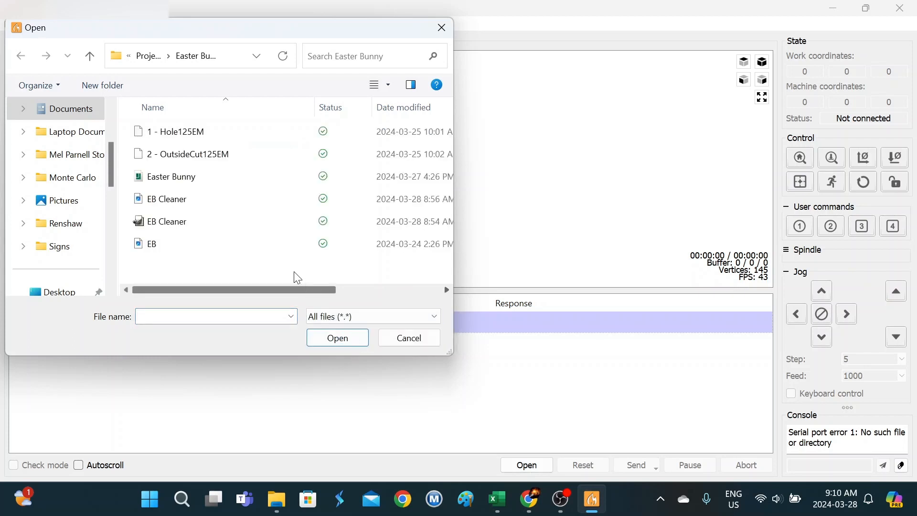
pyautogui.click(204, 135)
pyautogui.click(335, 338)
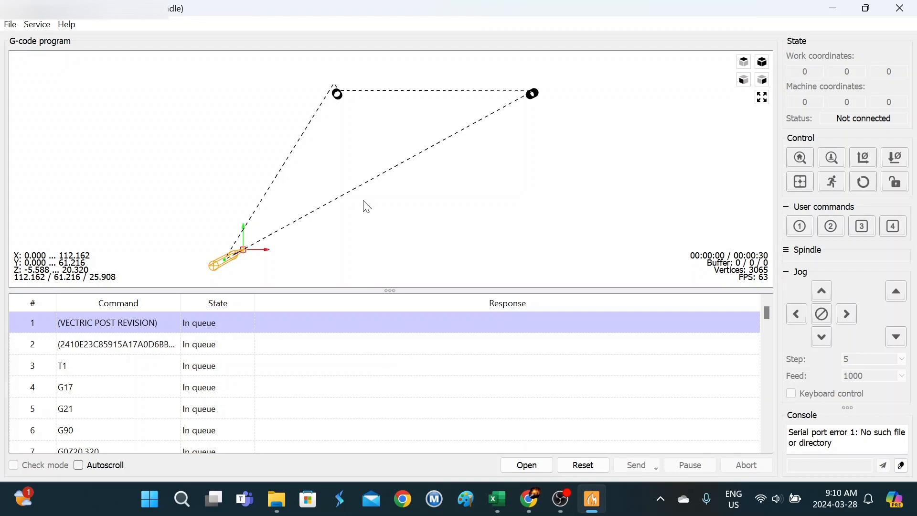
# - Open the 2 - OutsideCut125EM G-code from the Easter Bunny folder, with the file filter set to All files
pyautogui.click(7, 25)
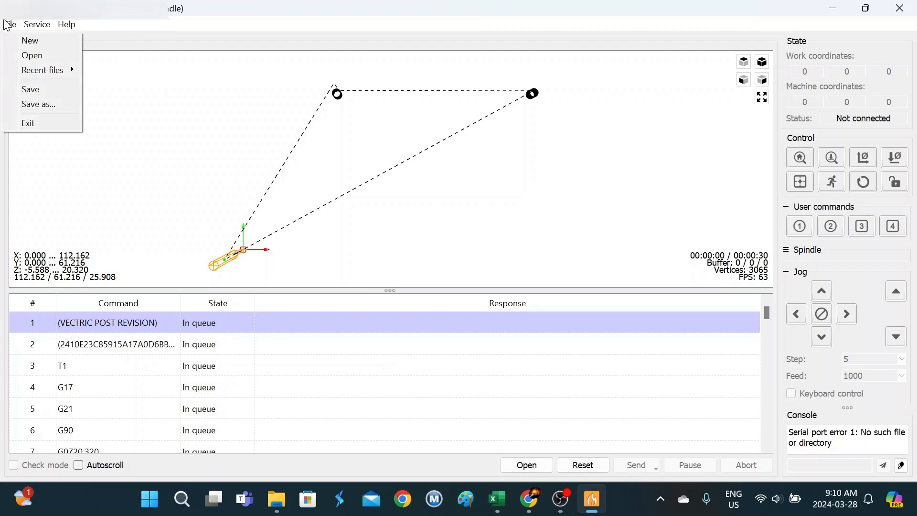
pyautogui.click(34, 57)
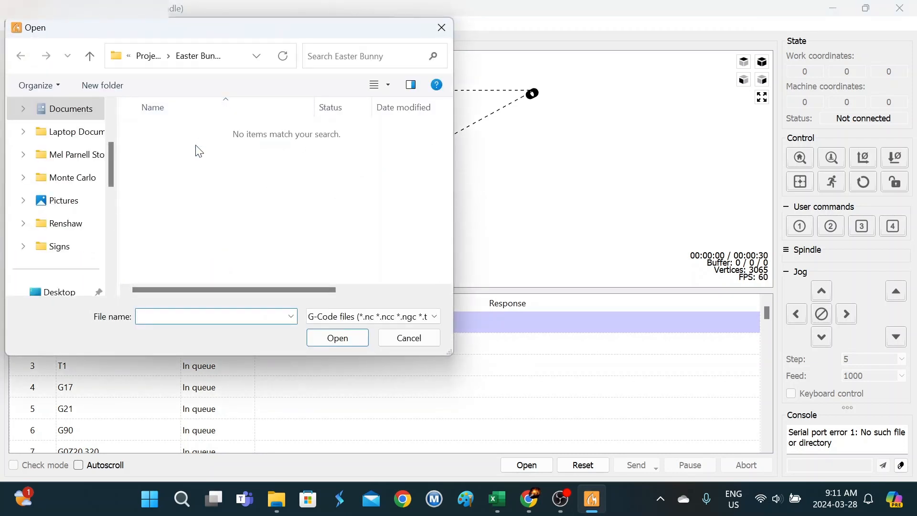
pyautogui.click(360, 317)
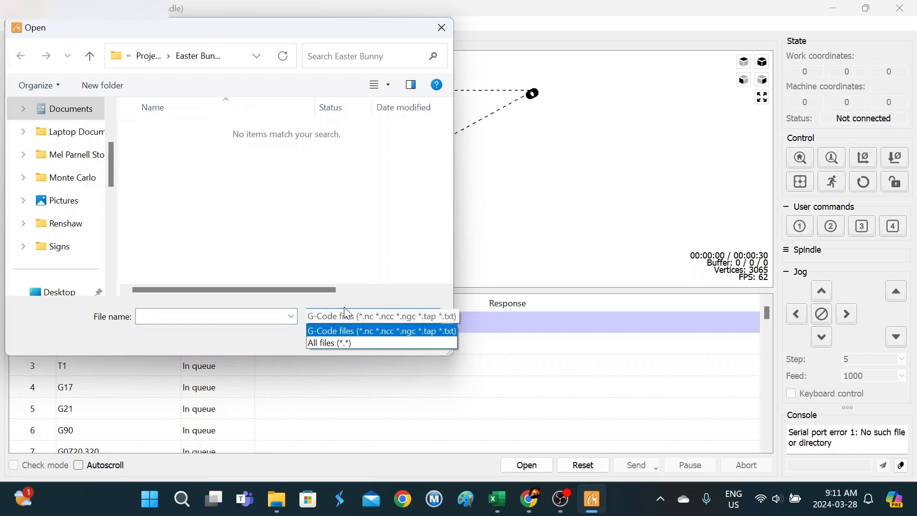
pyautogui.click(348, 343)
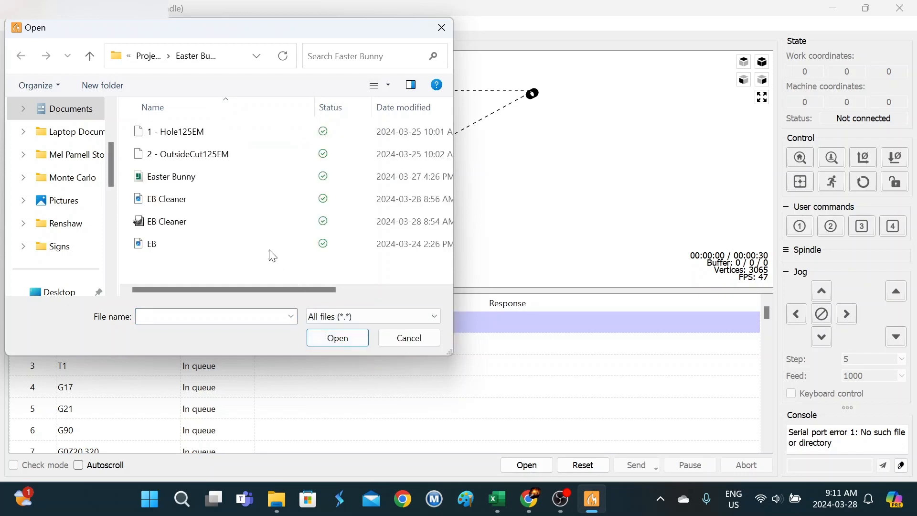
pyautogui.click(193, 155)
pyautogui.click(317, 339)
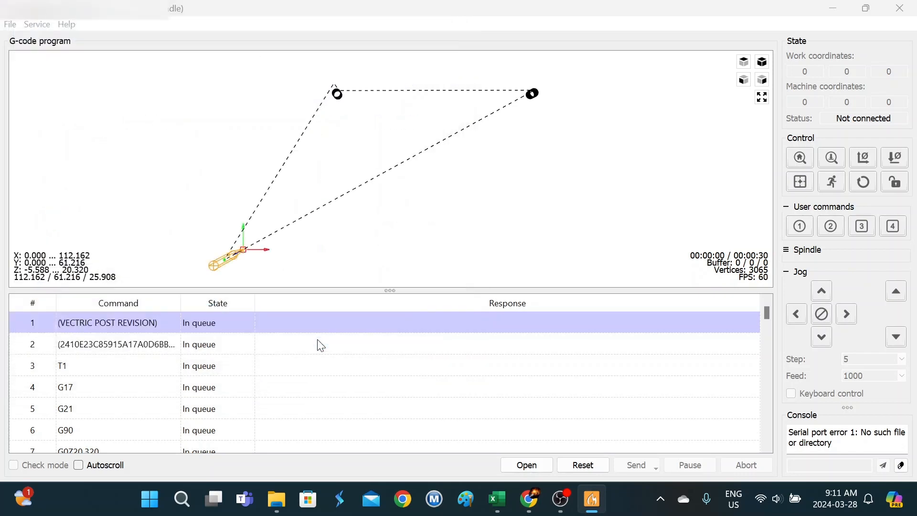